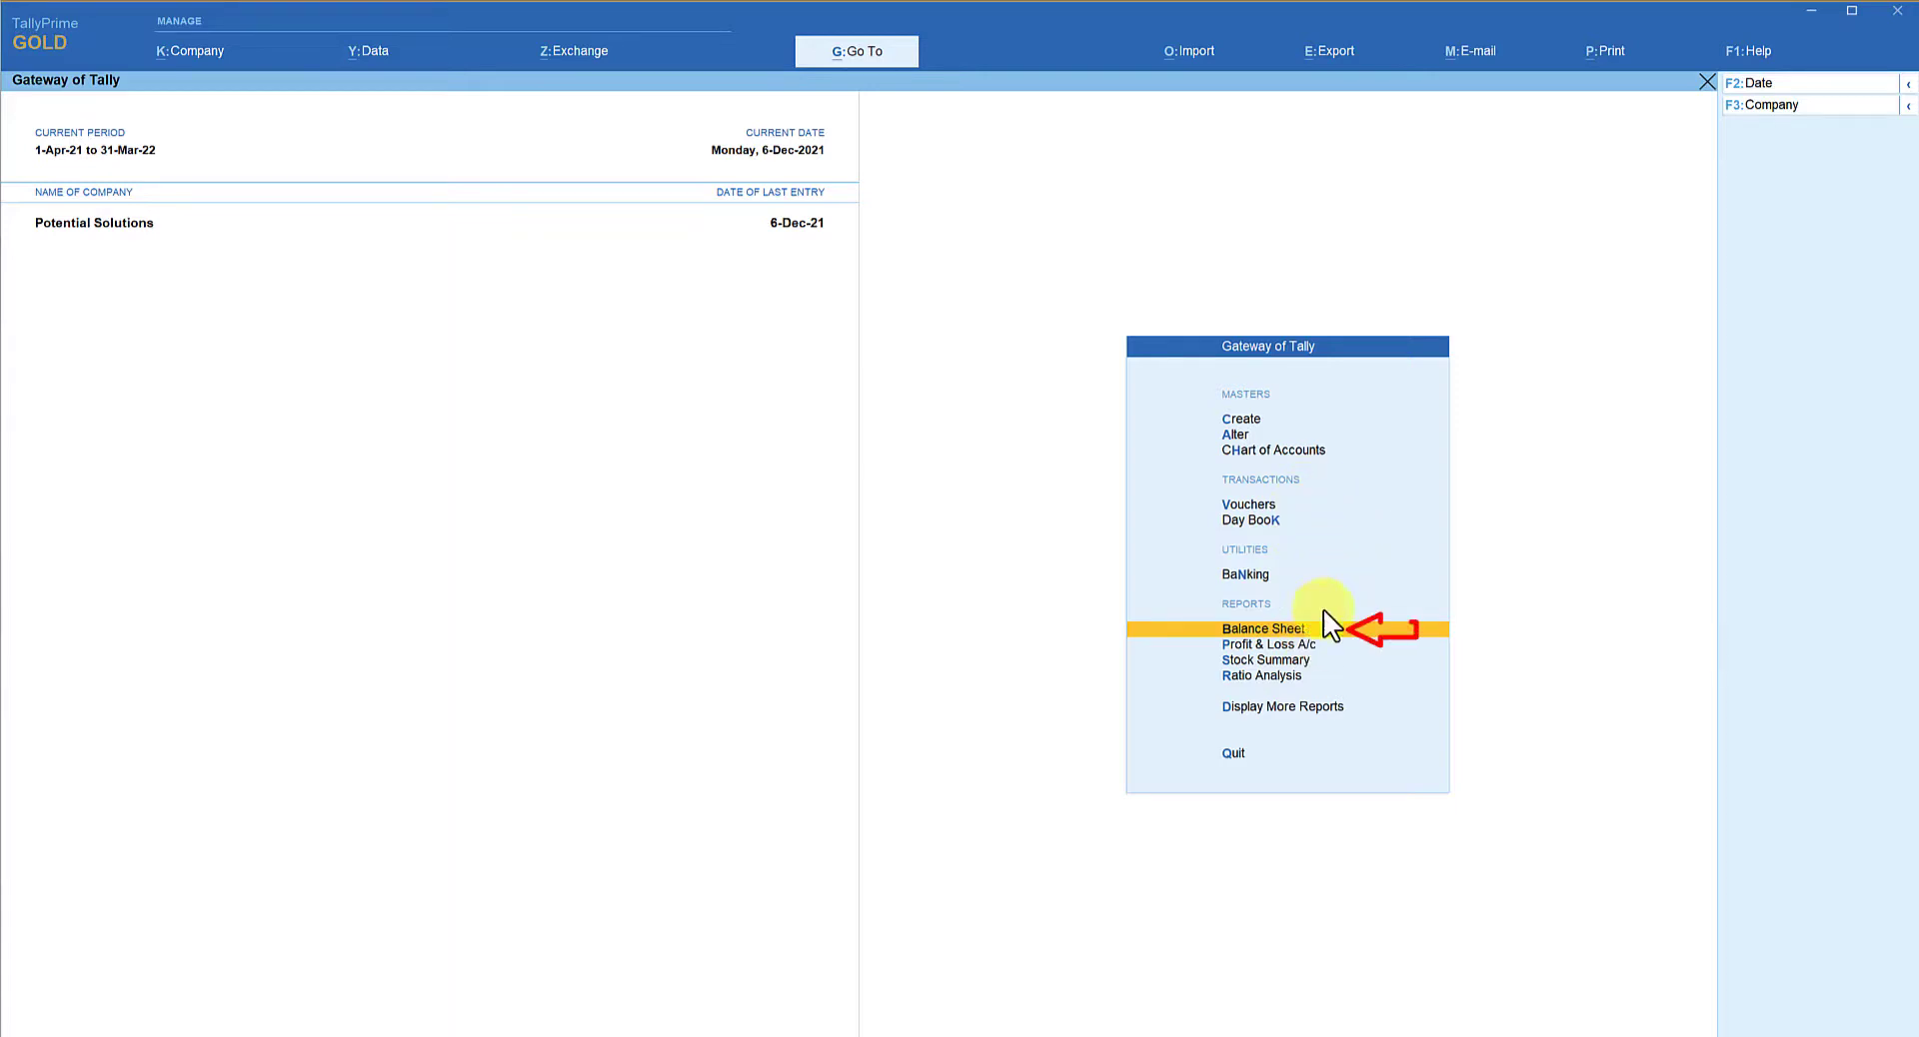
# - Open the Balance Sheet in detailed format and select the Equipments ledger under Fixed Assets
pyautogui.press('Return')
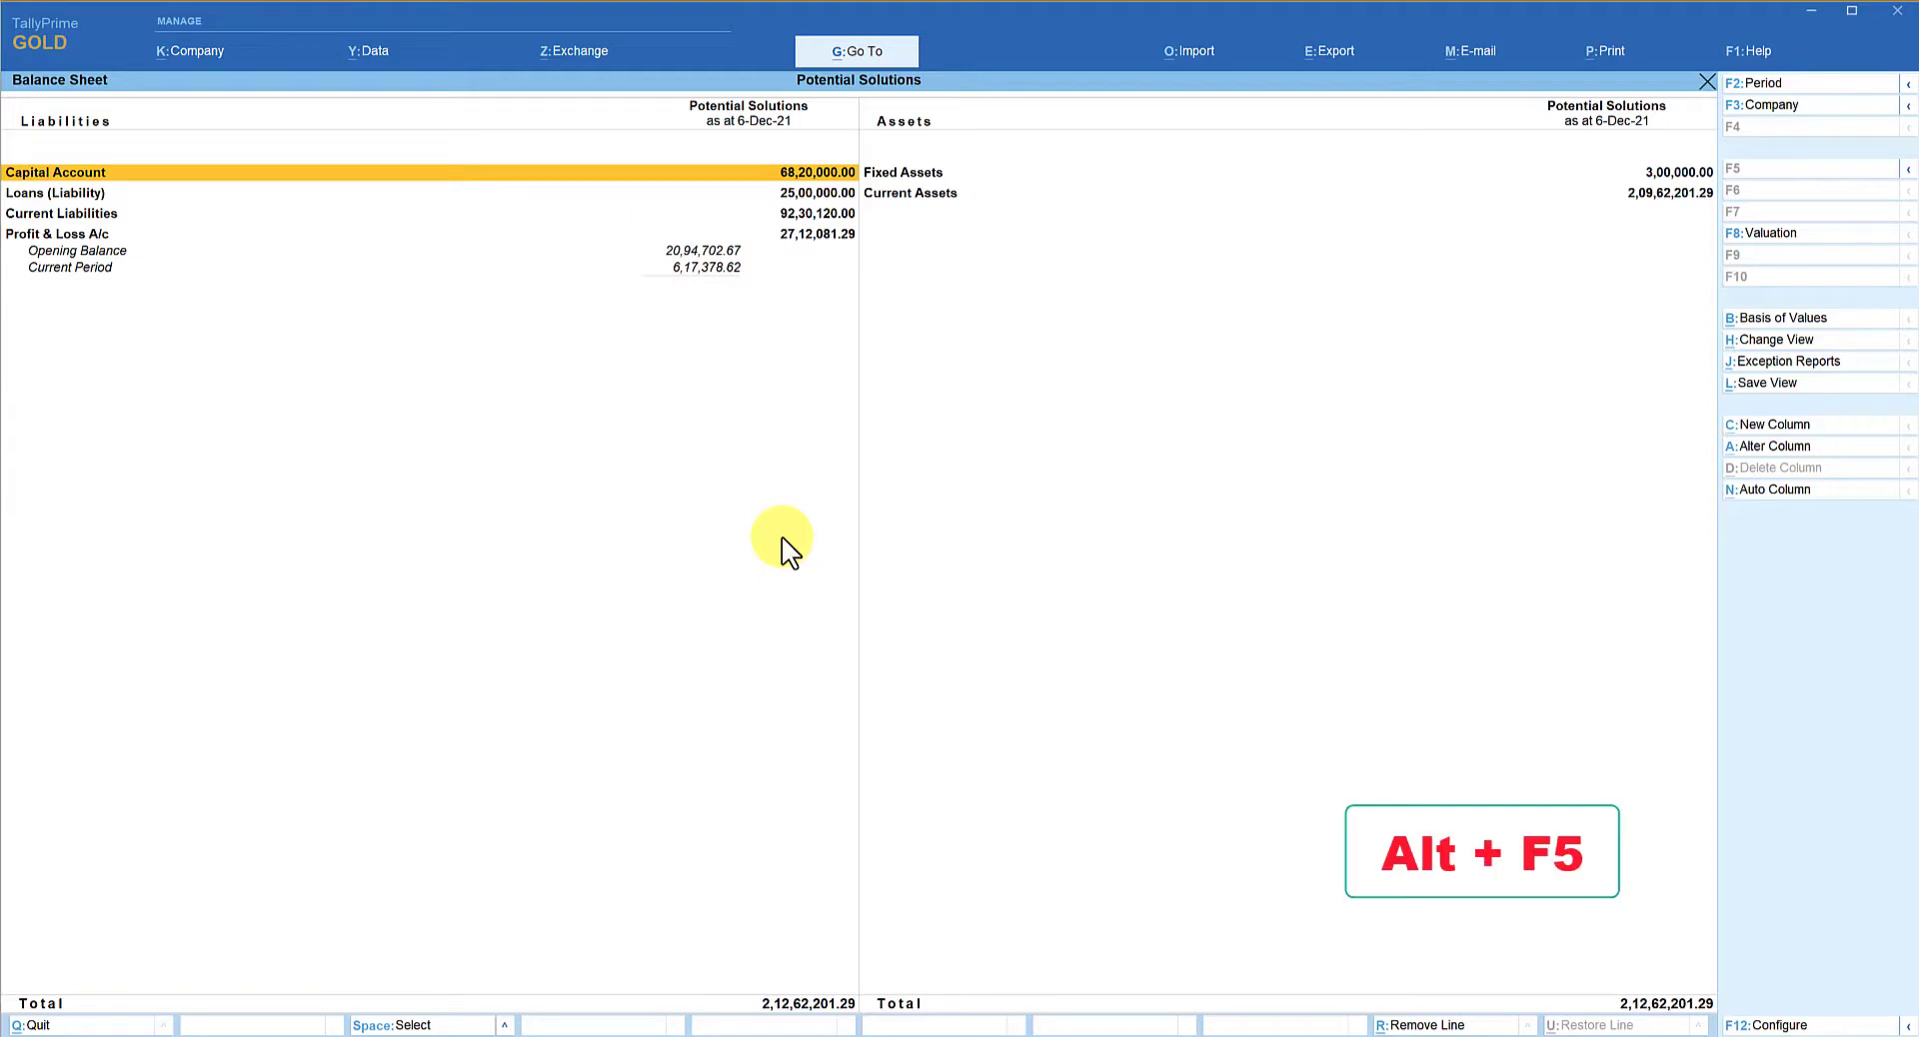
pyautogui.press('alt')
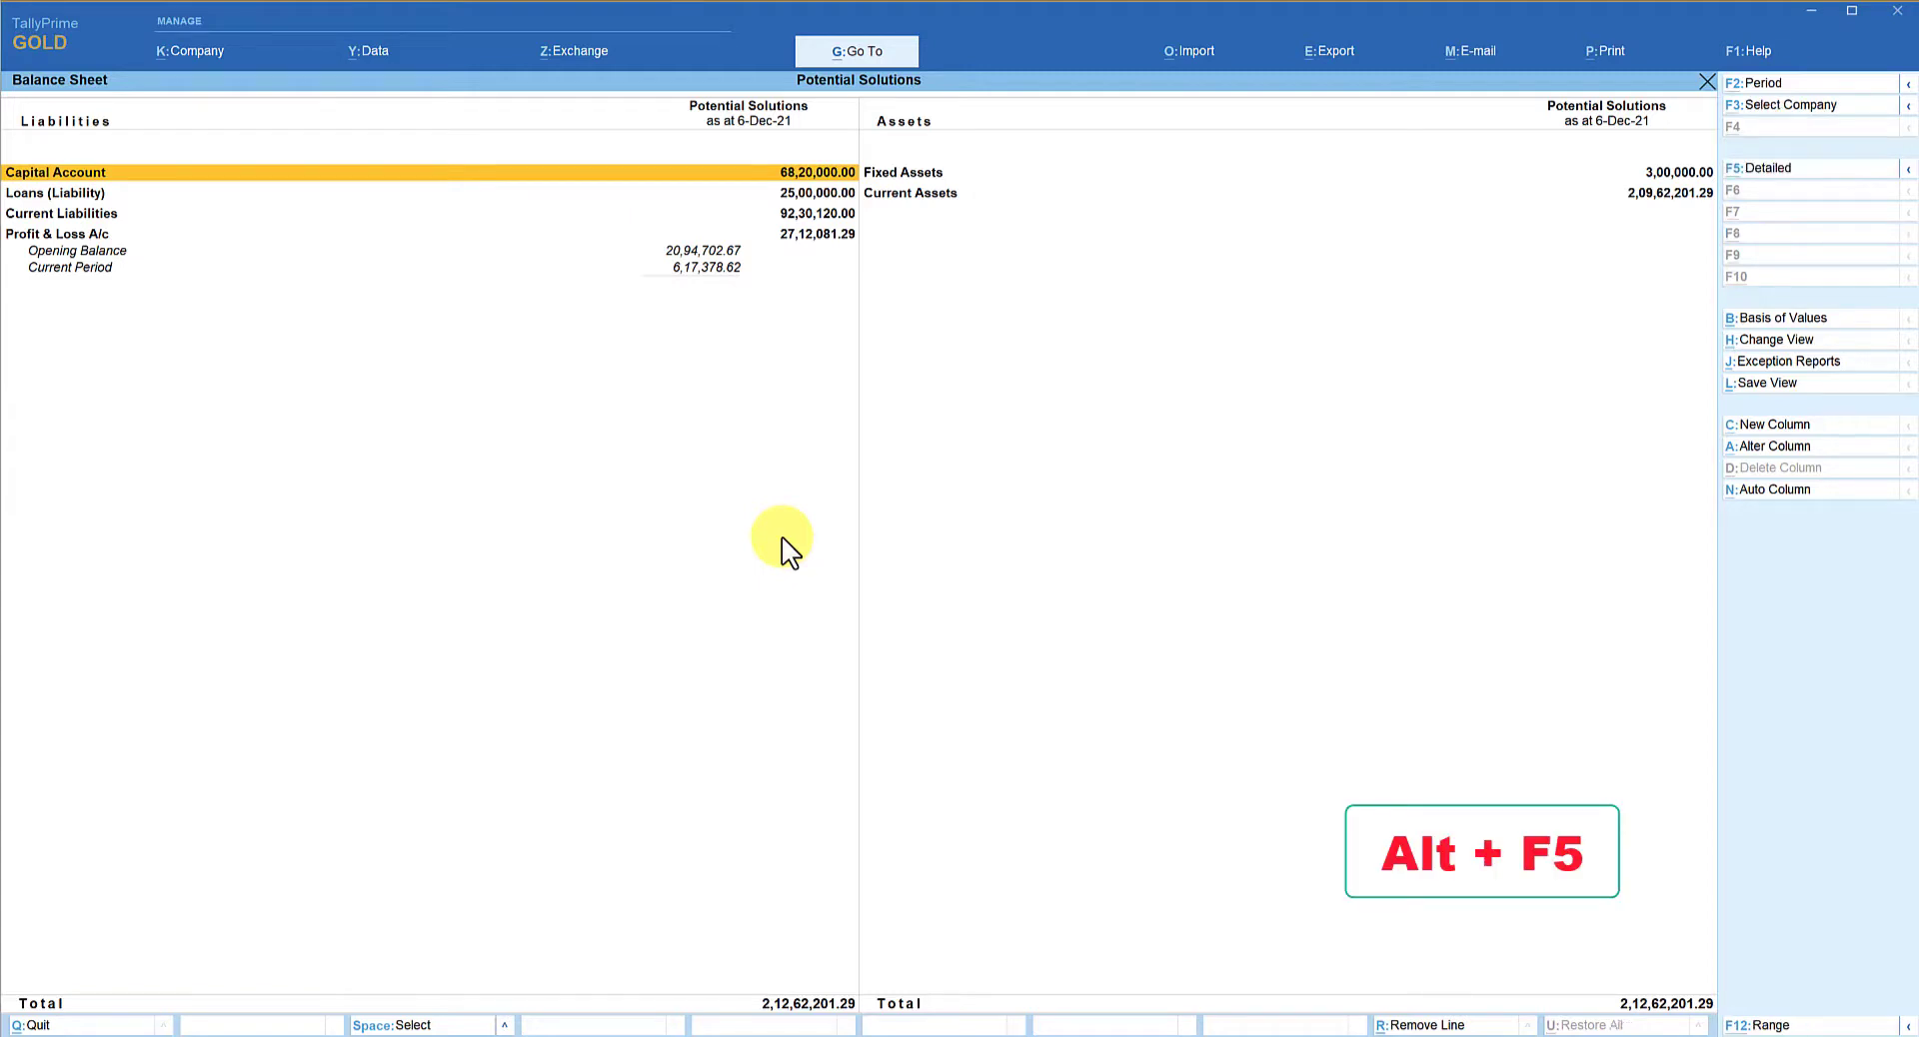
pyautogui.hotkey('alt', 'F5')
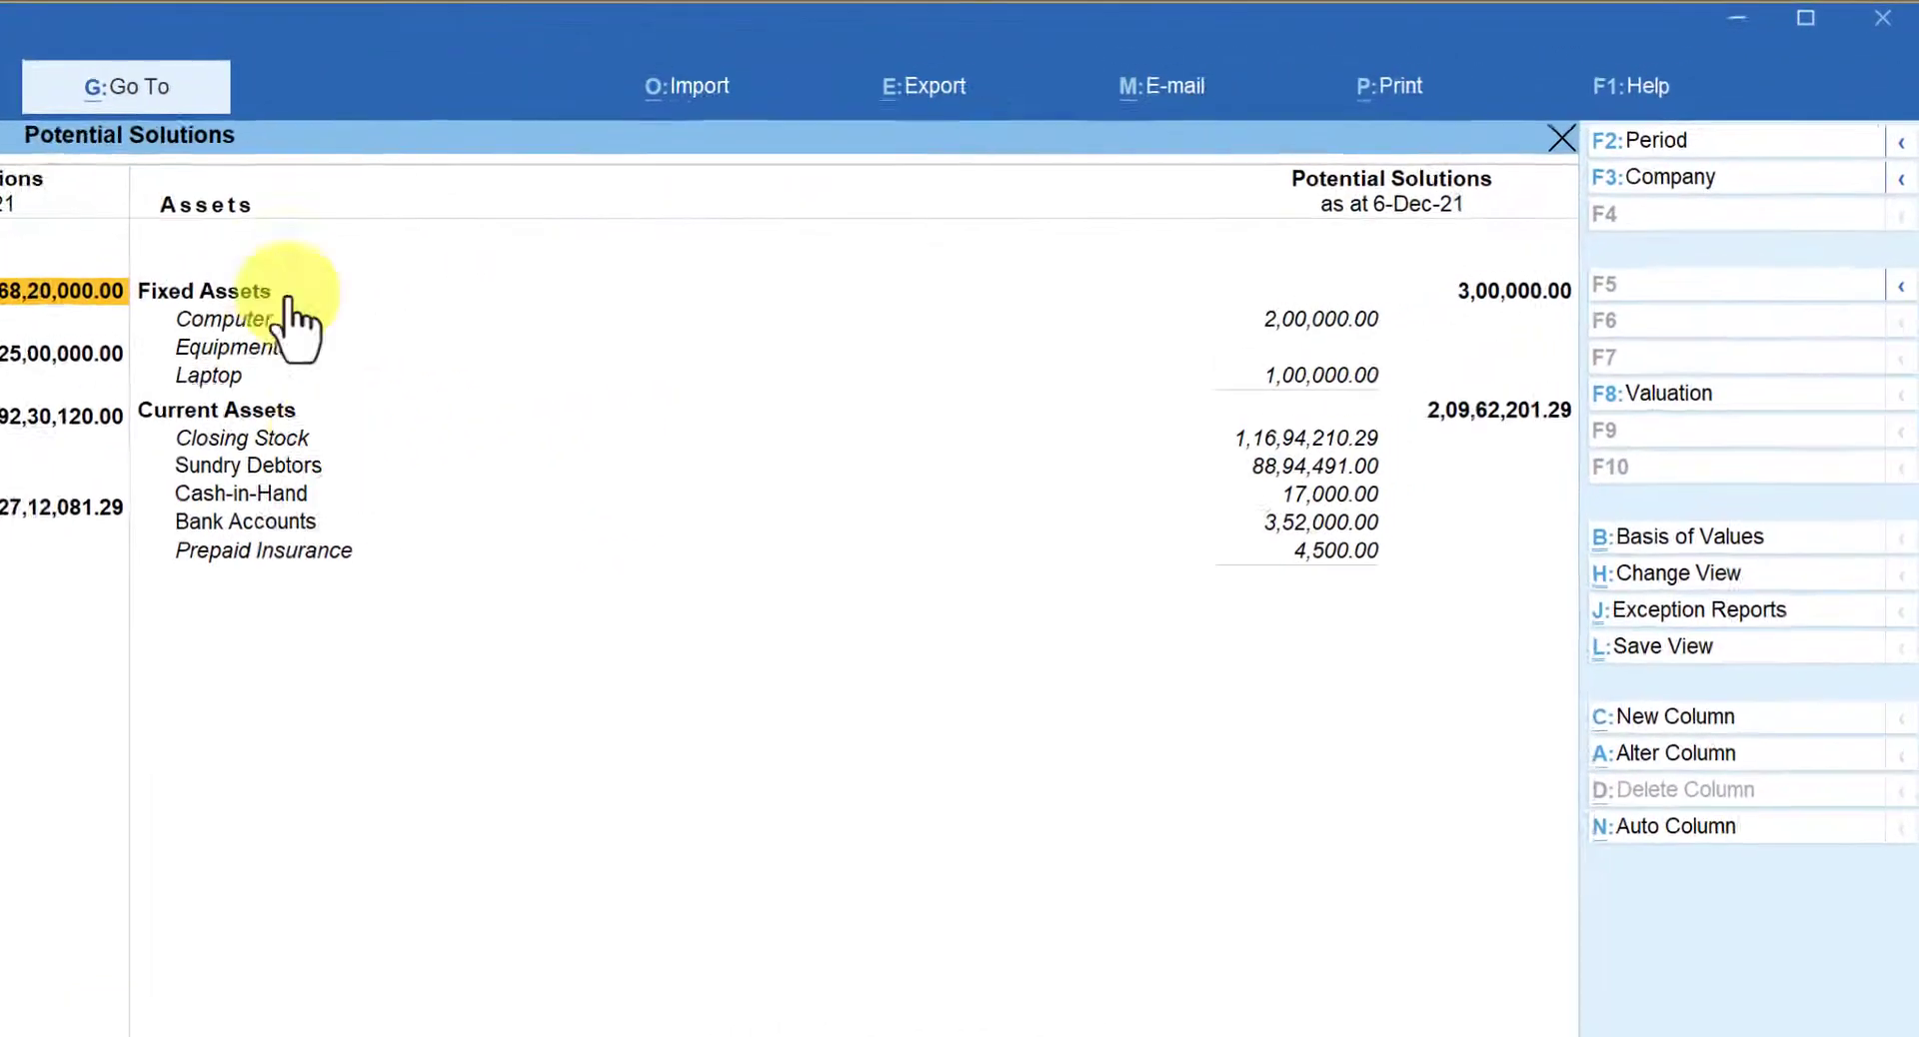
pyautogui.click(265, 347)
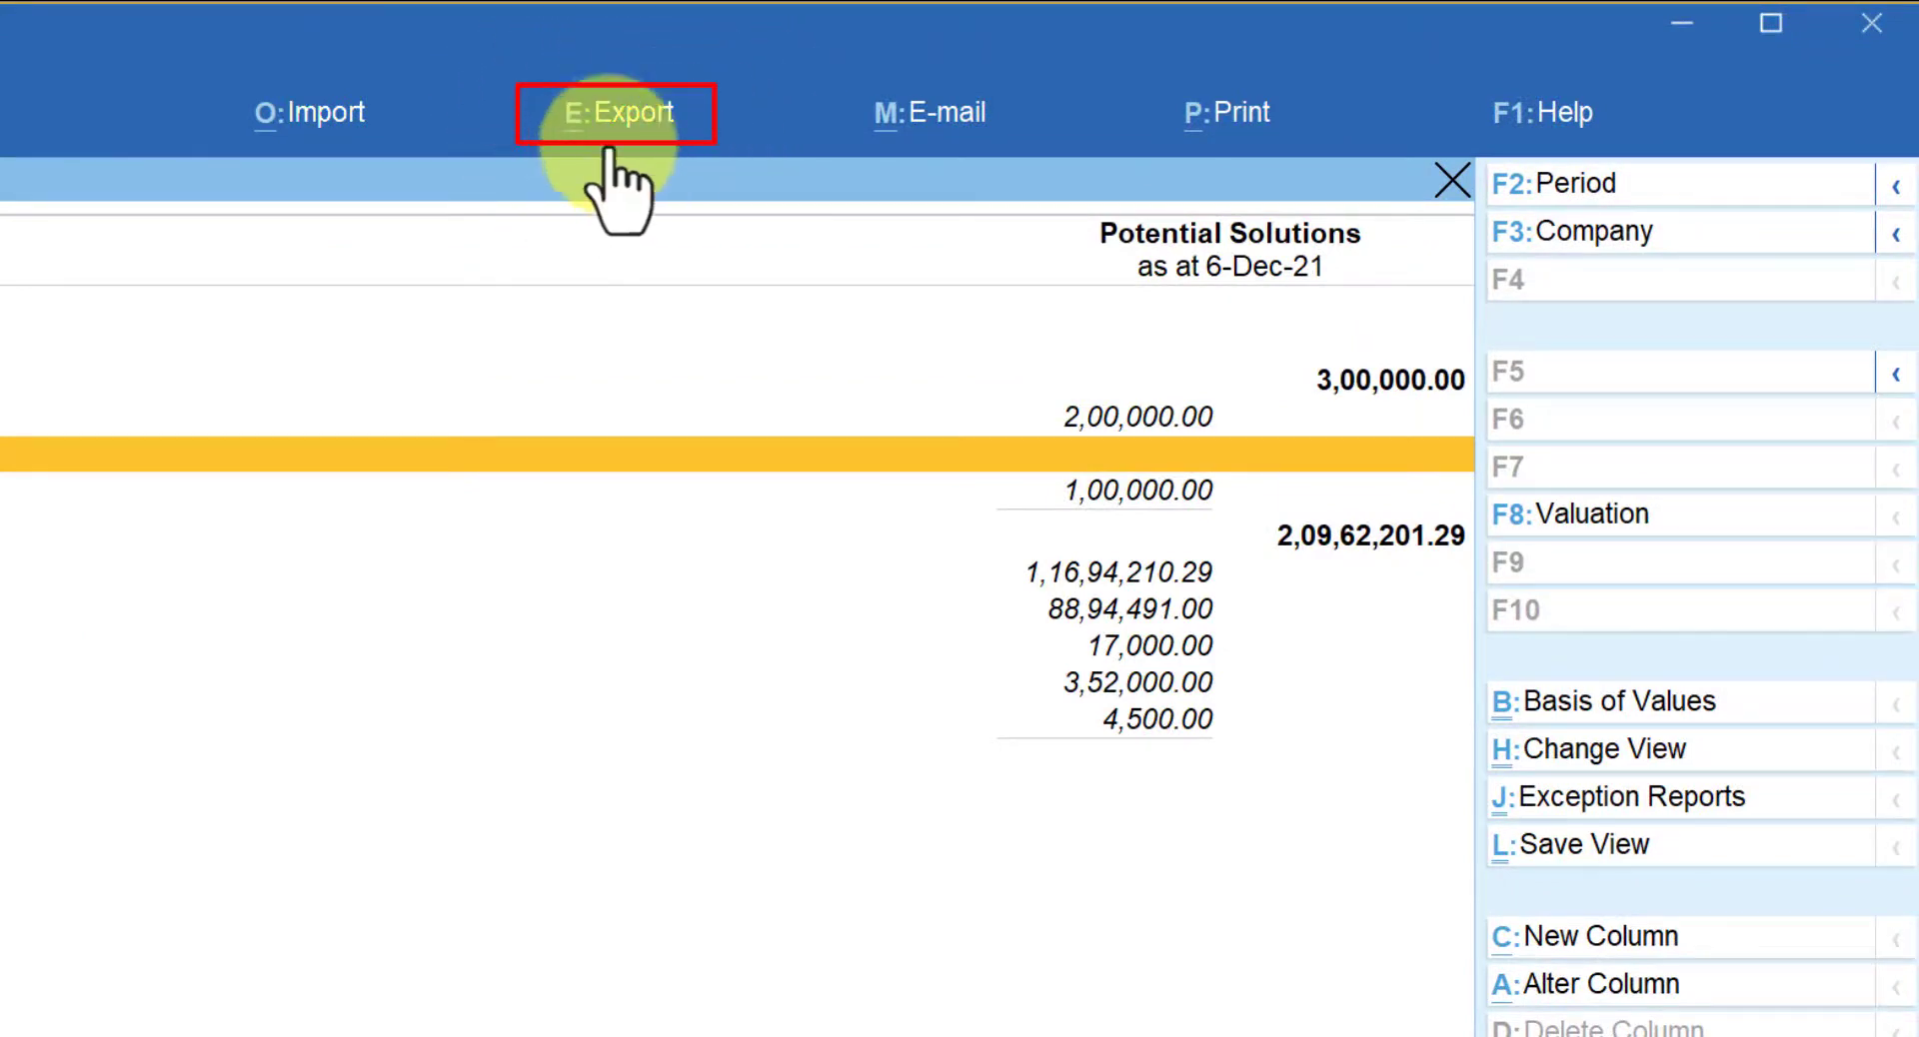
# - Start exporting the current Balance Sheet with PDF (Read-only document) as the file format and Not Applicable as the digital signature
pyautogui.click(633, 122)
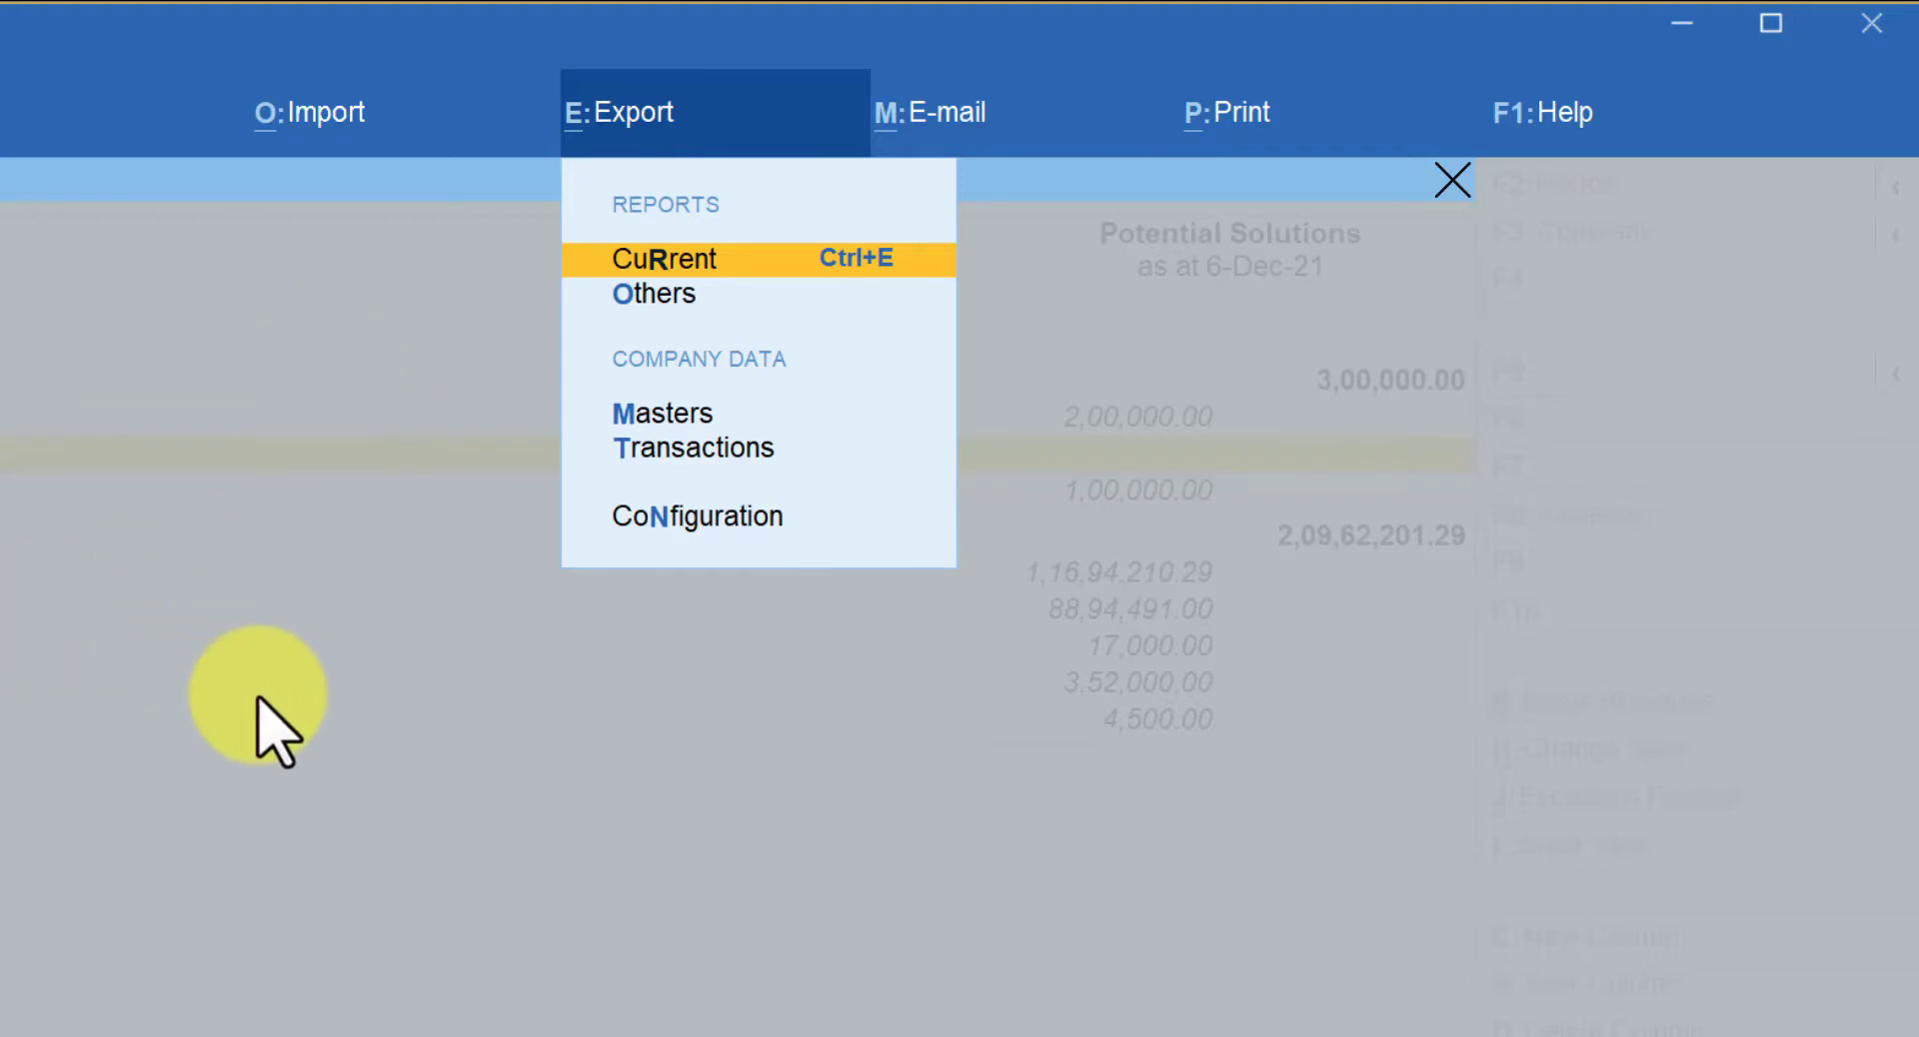
pyautogui.press('Return')
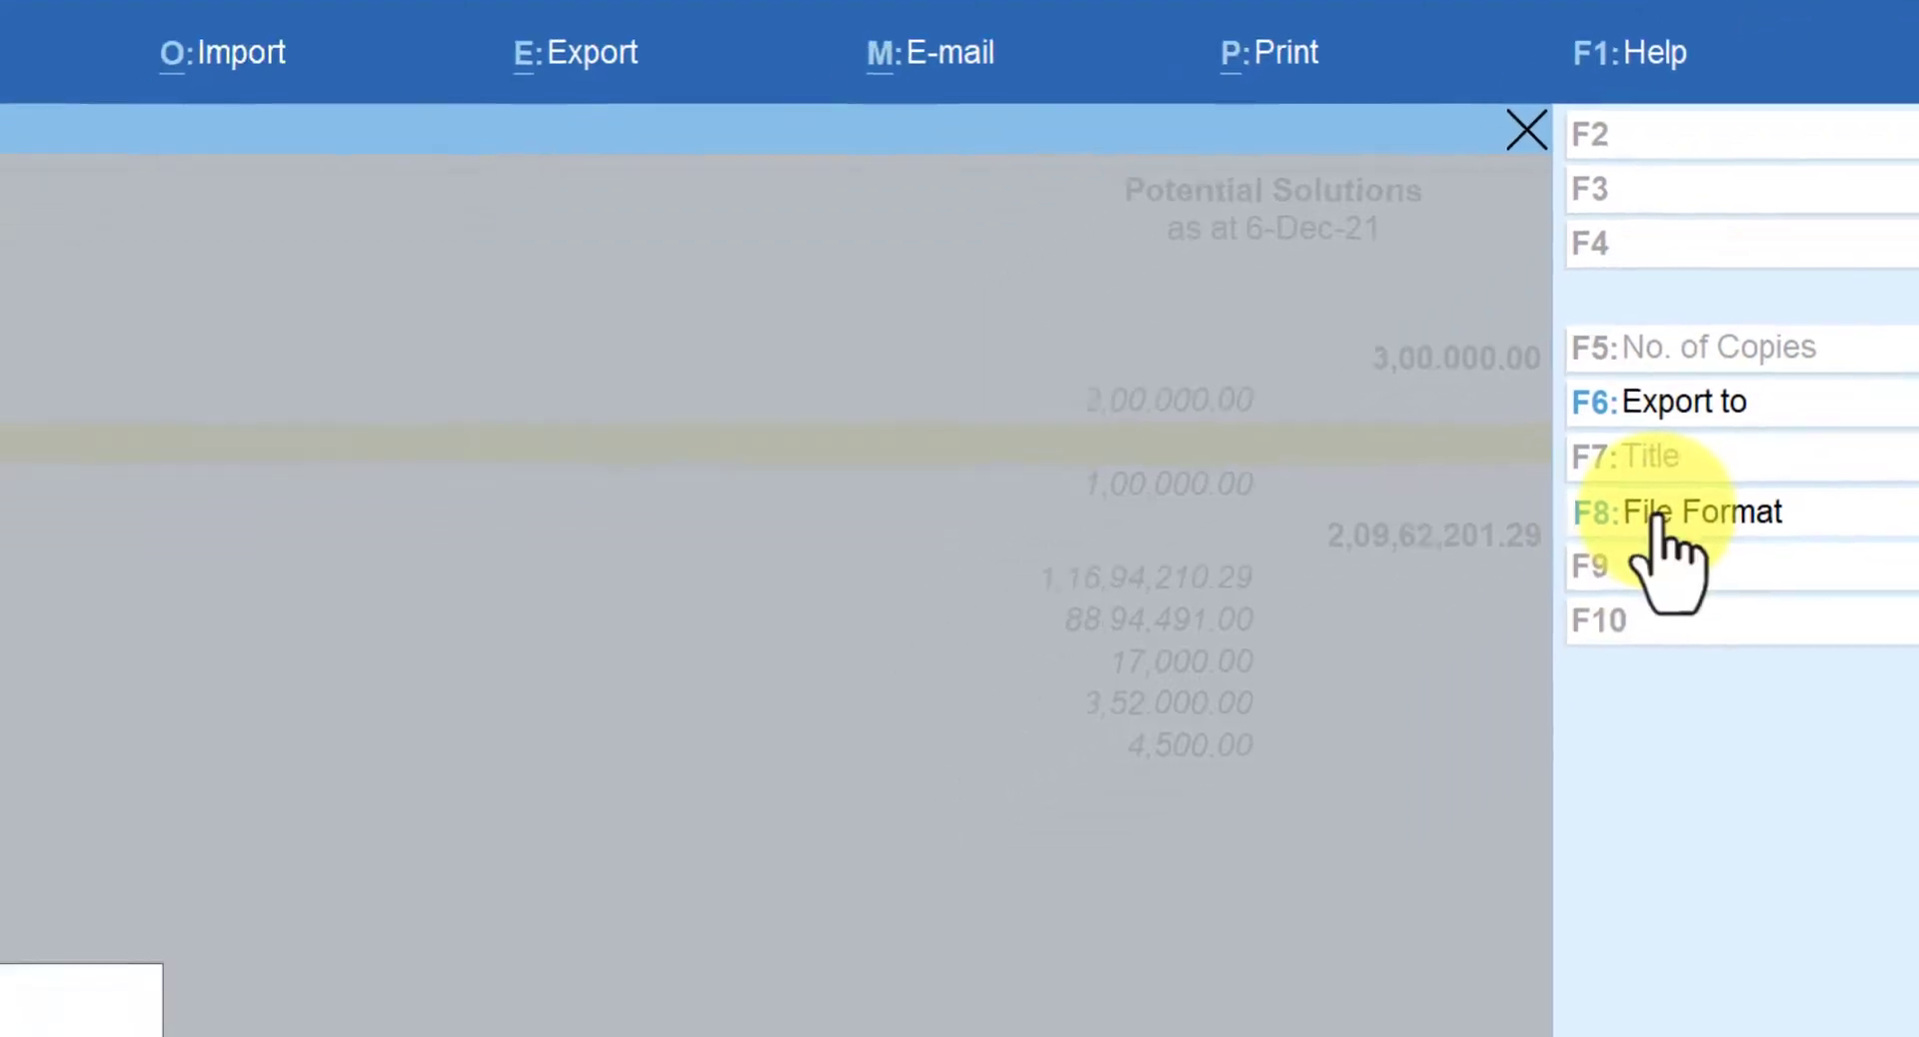
pyautogui.click(1474, 628)
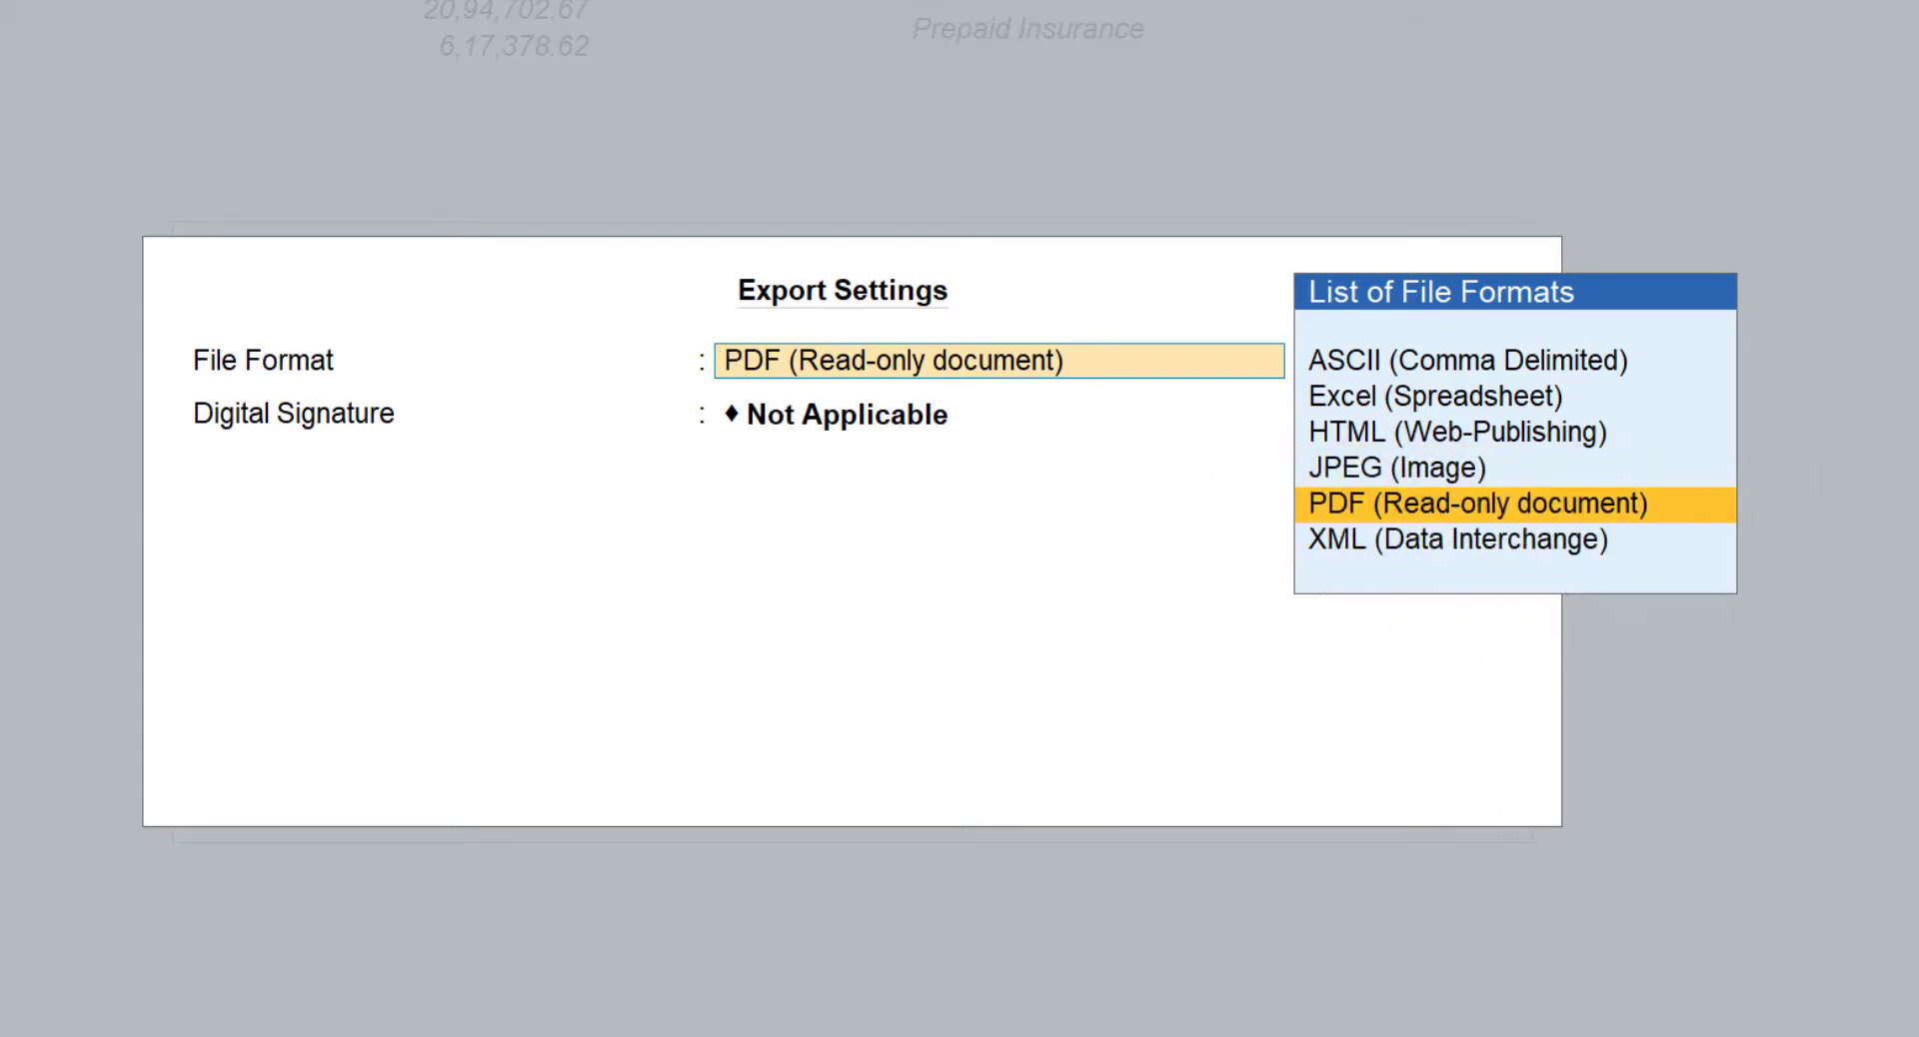
pyautogui.press('Return')
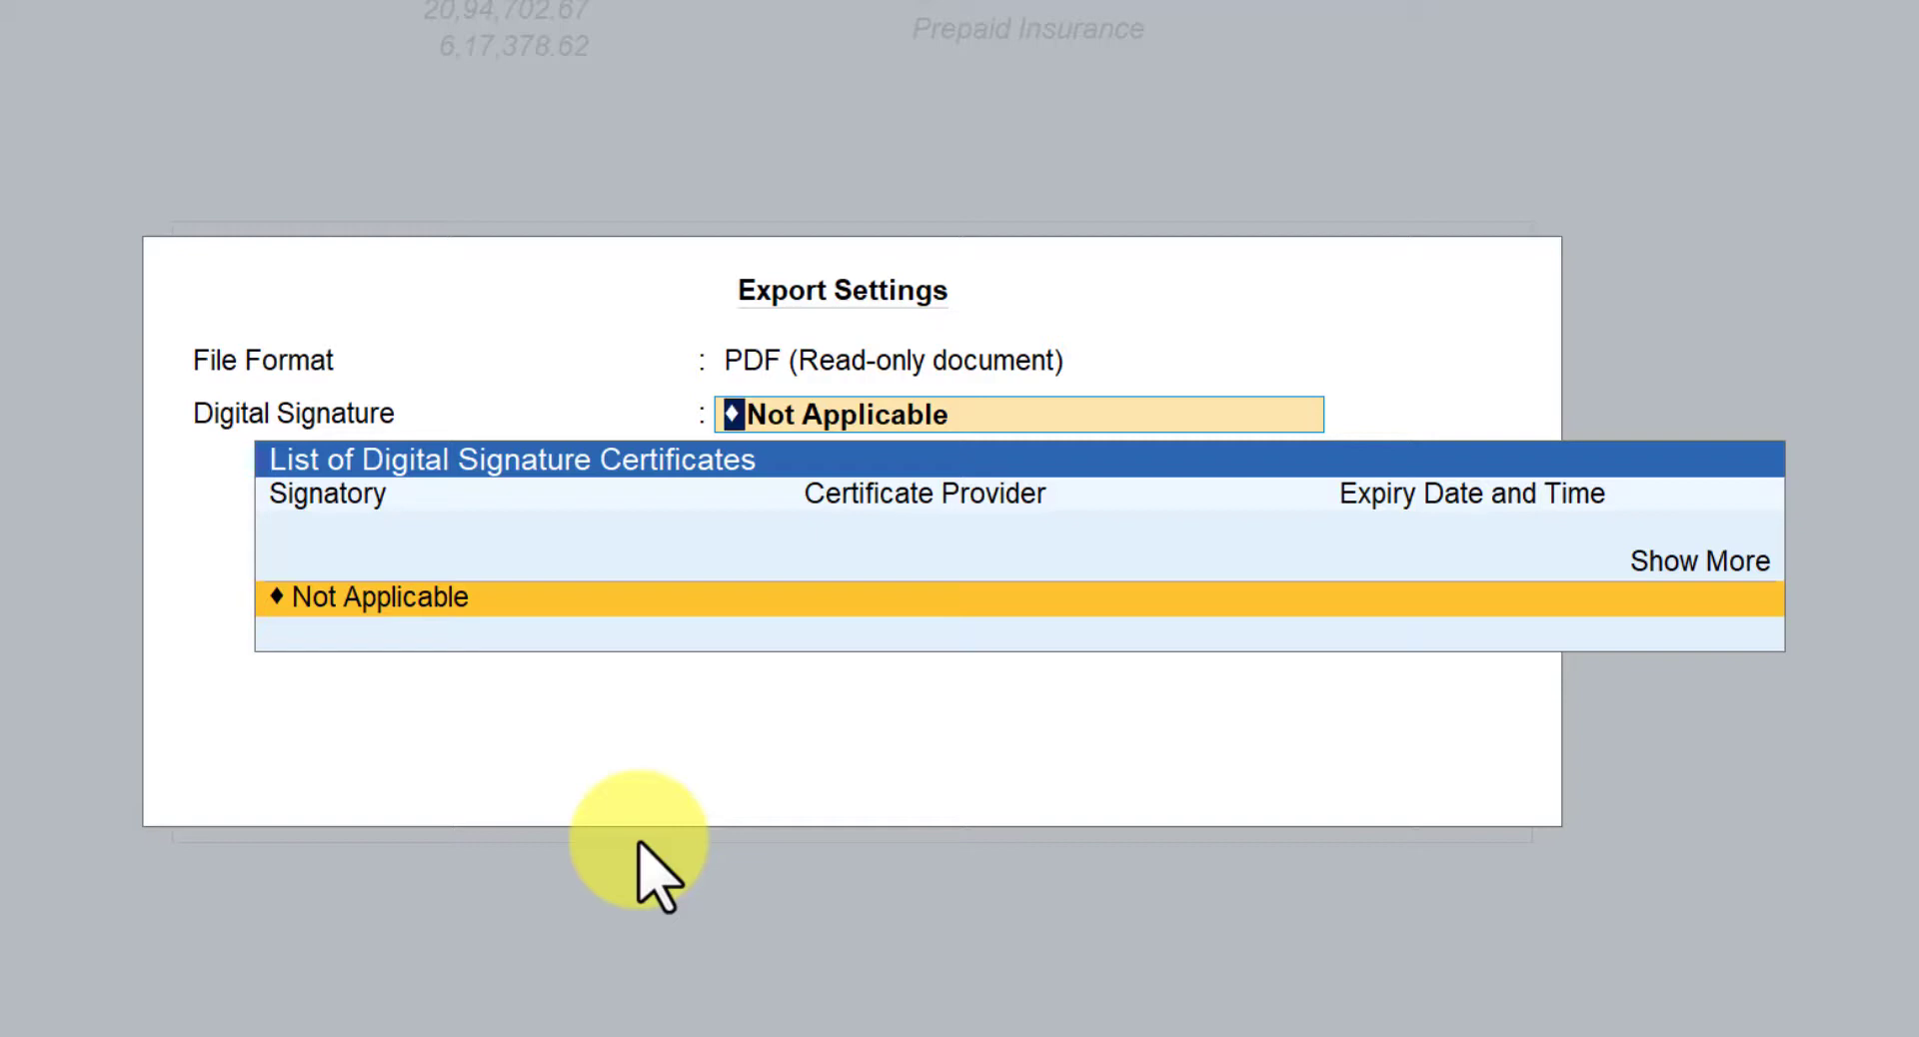
pyautogui.press('Return')
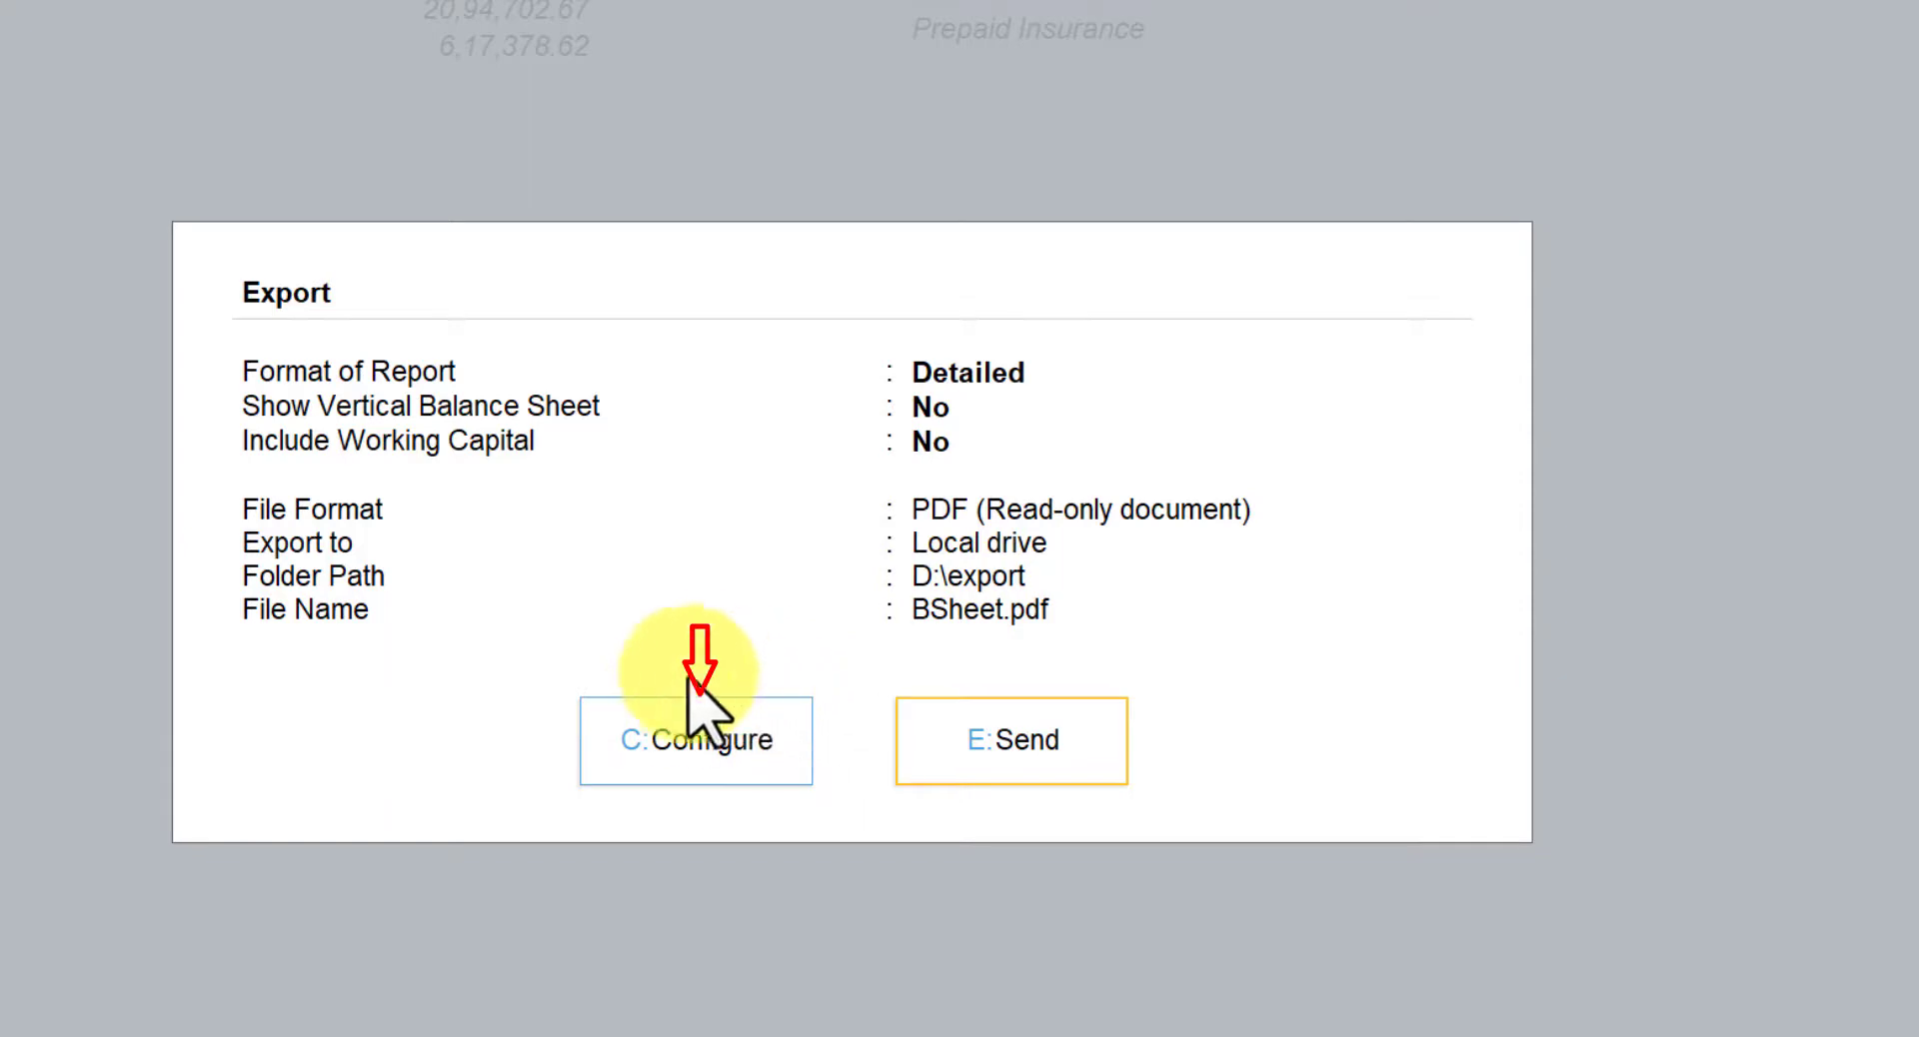
# - Keep D:\export as the folder path in the export configuration and export the Balance Sheet as BSheet.pdf
pyautogui.click(712, 755)
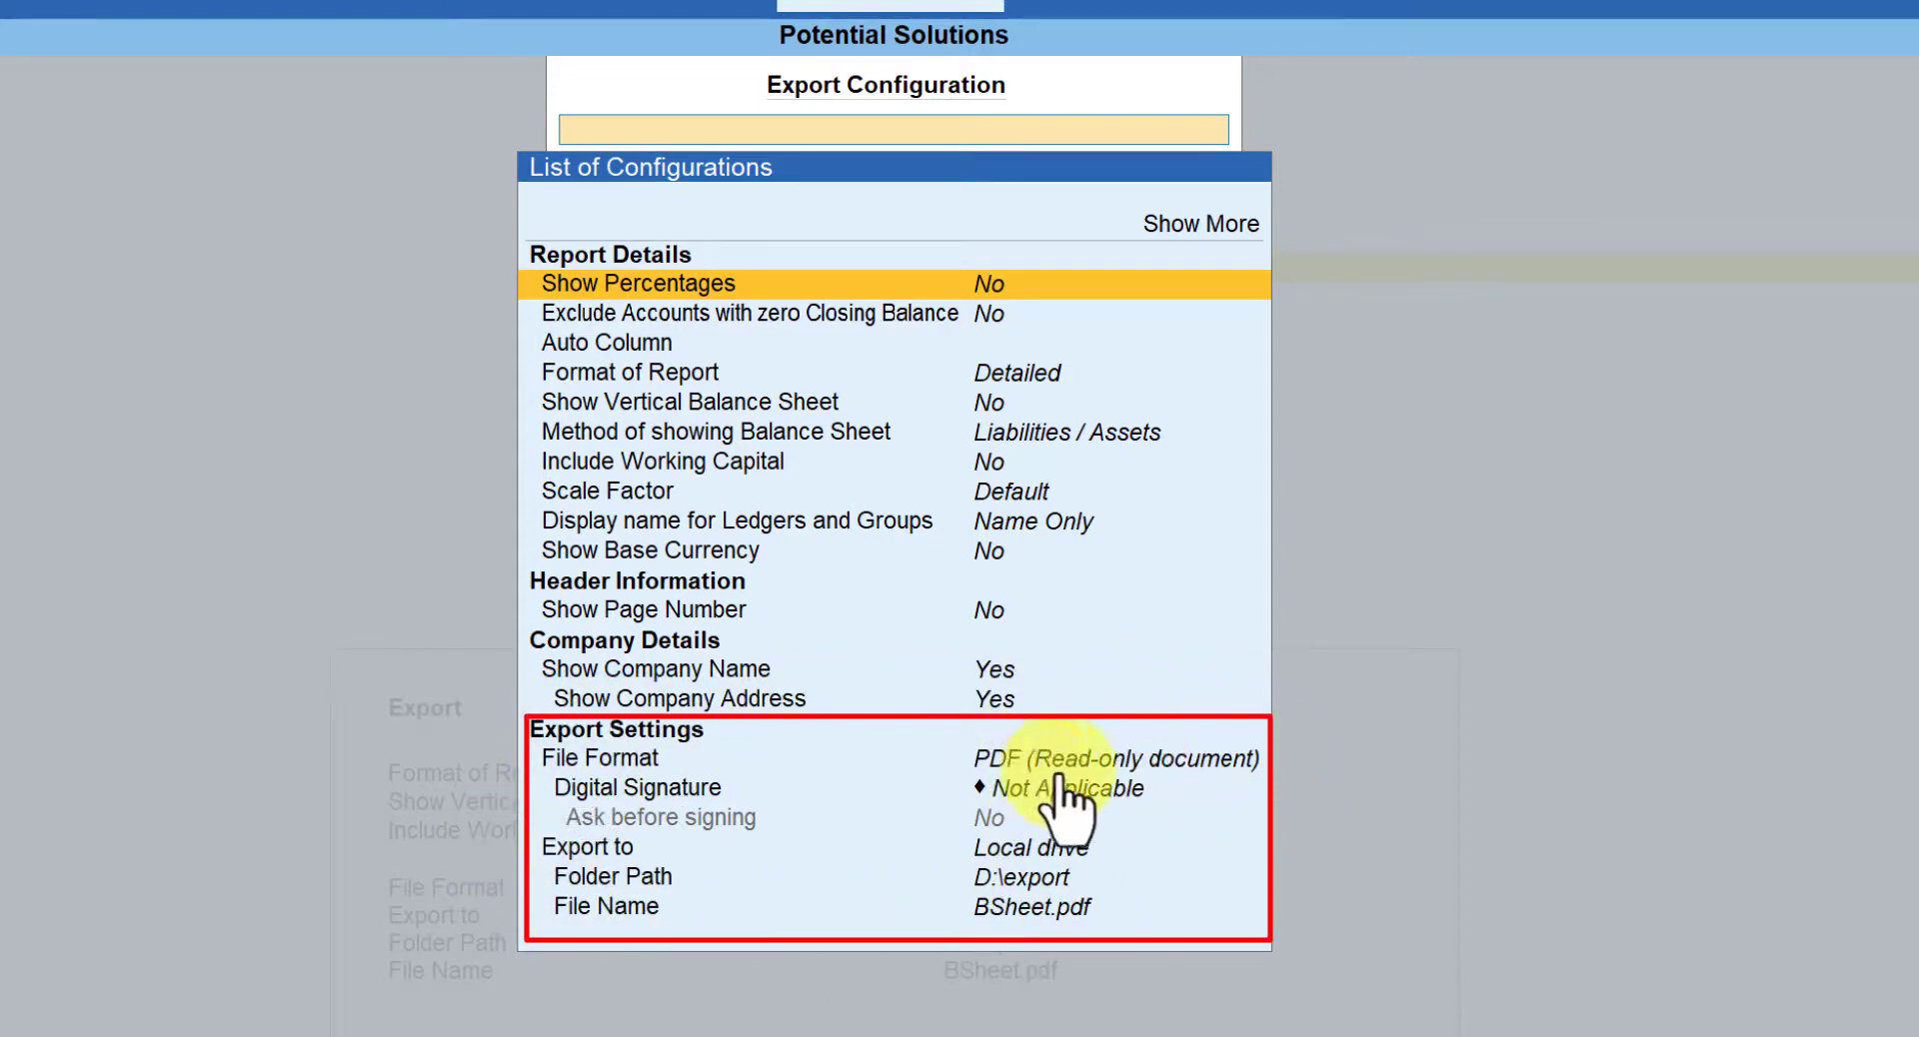
pyautogui.click(680, 877)
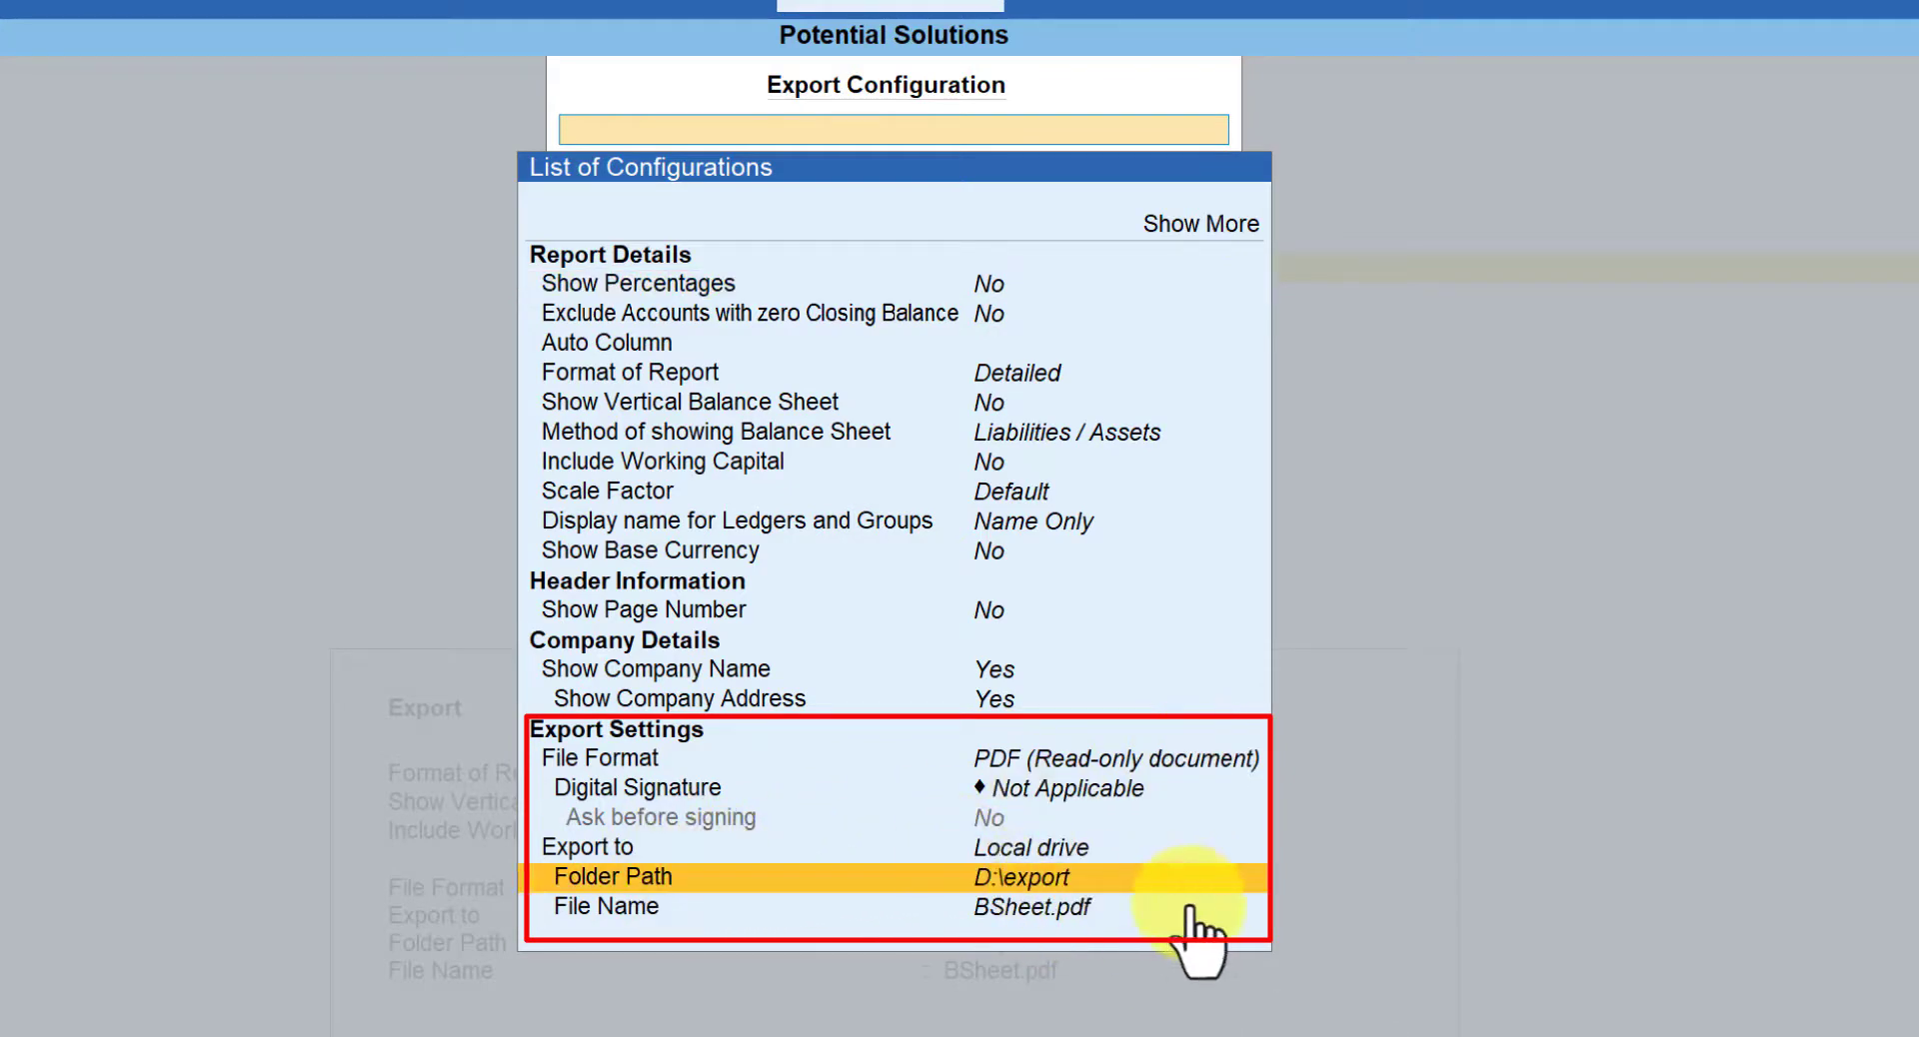
pyautogui.press('Return')
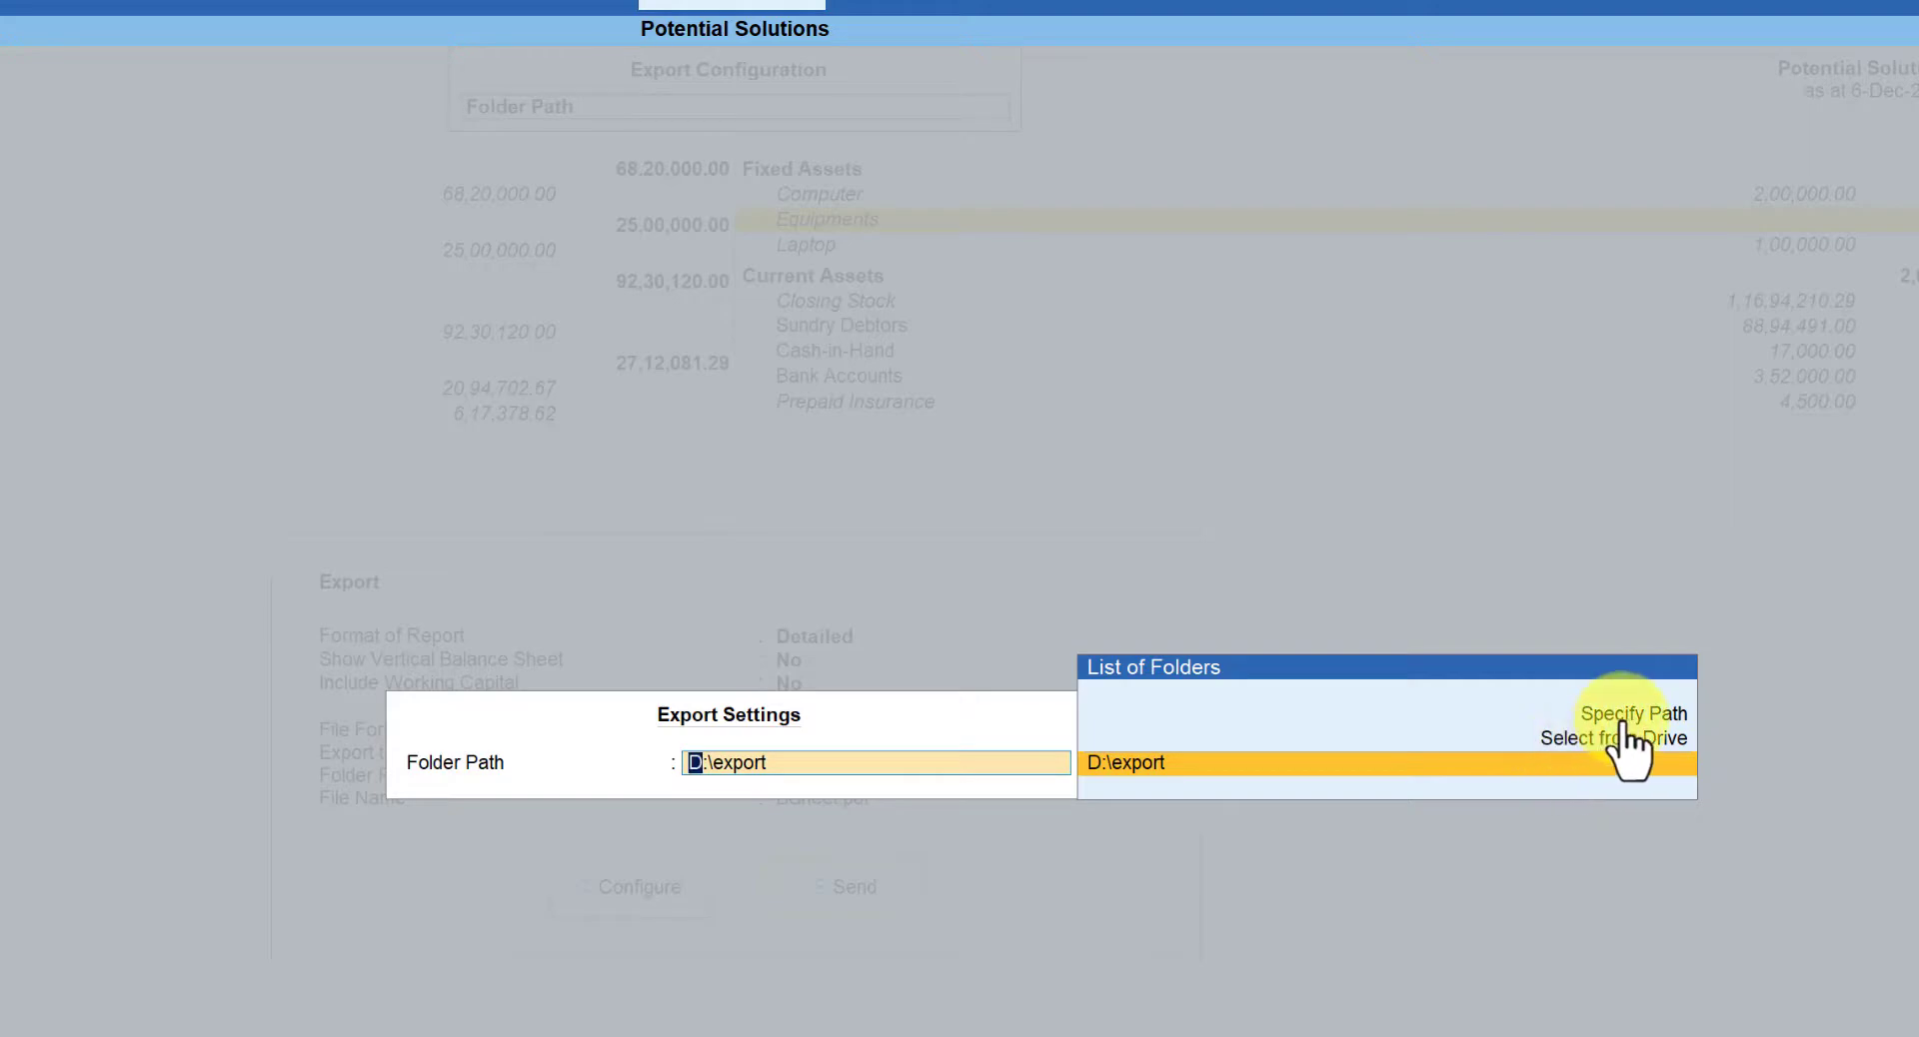
pyautogui.press('Return')
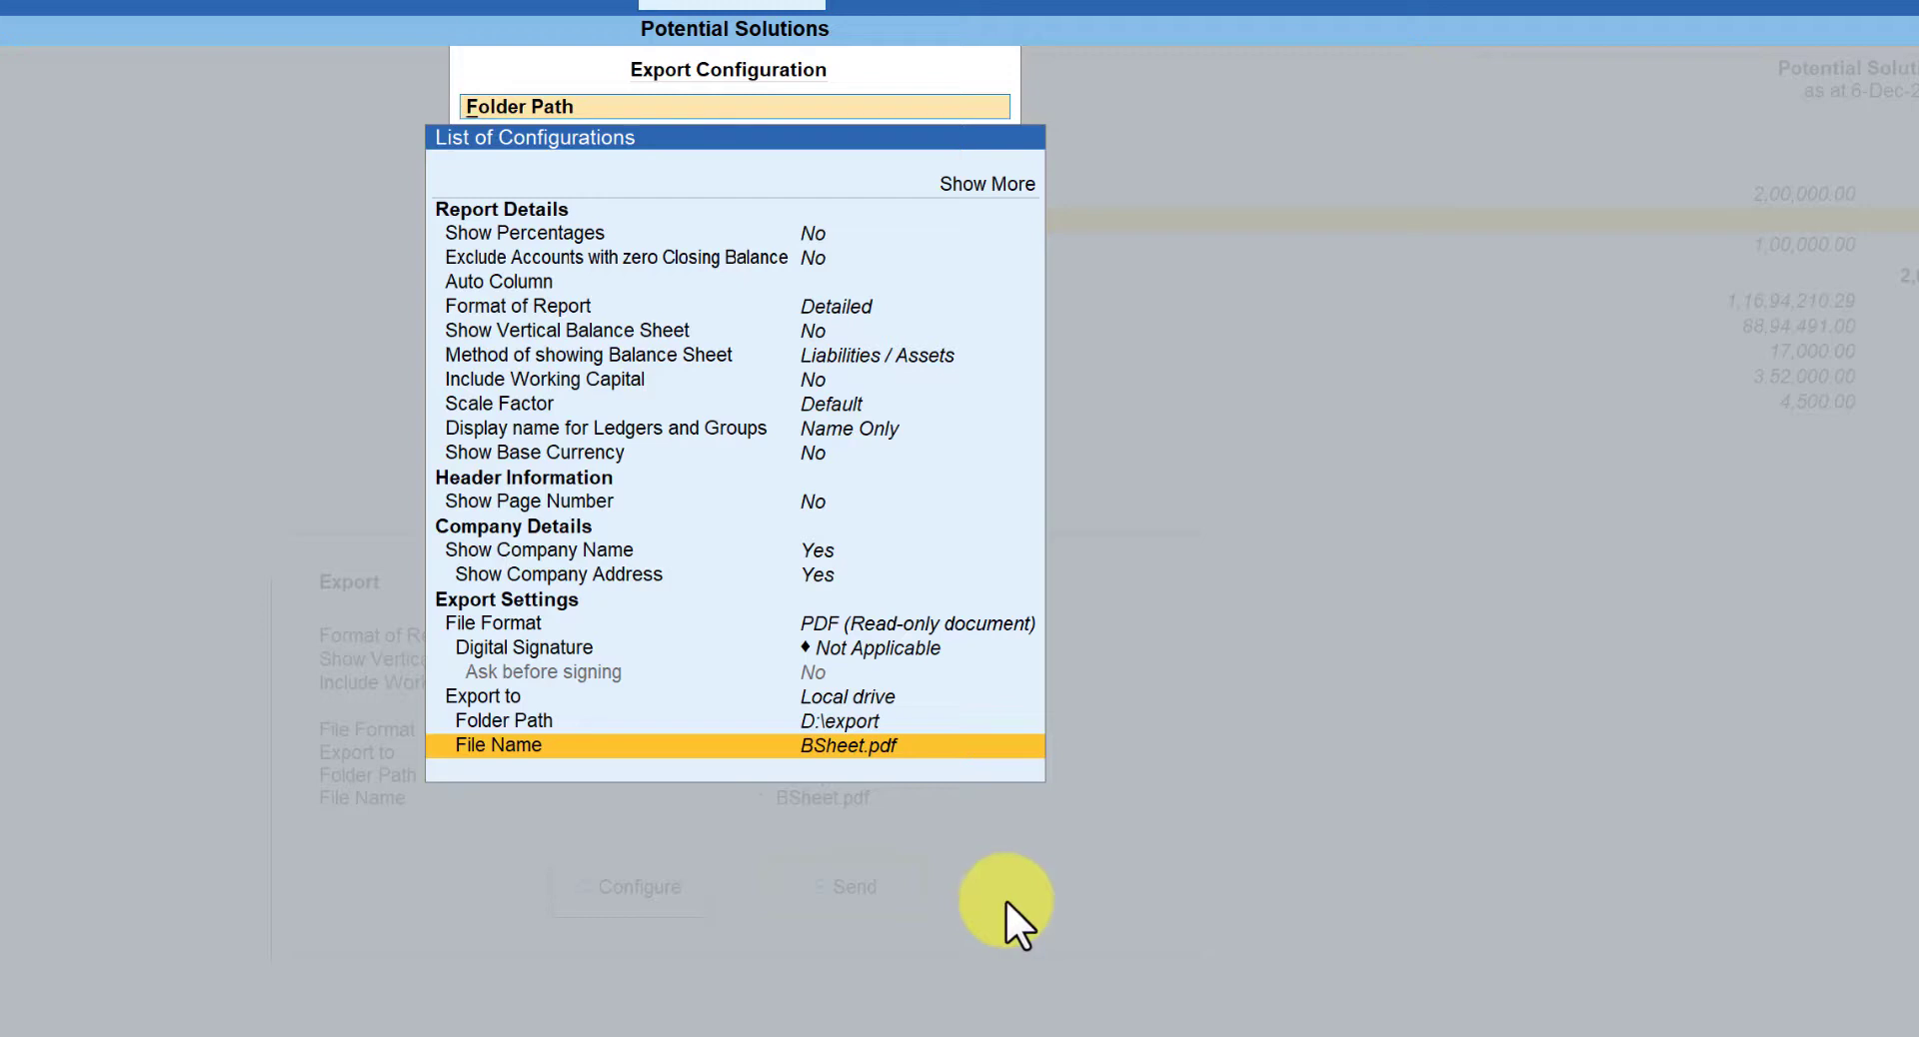
pyautogui.press('Up')
pyautogui.press('Escape')
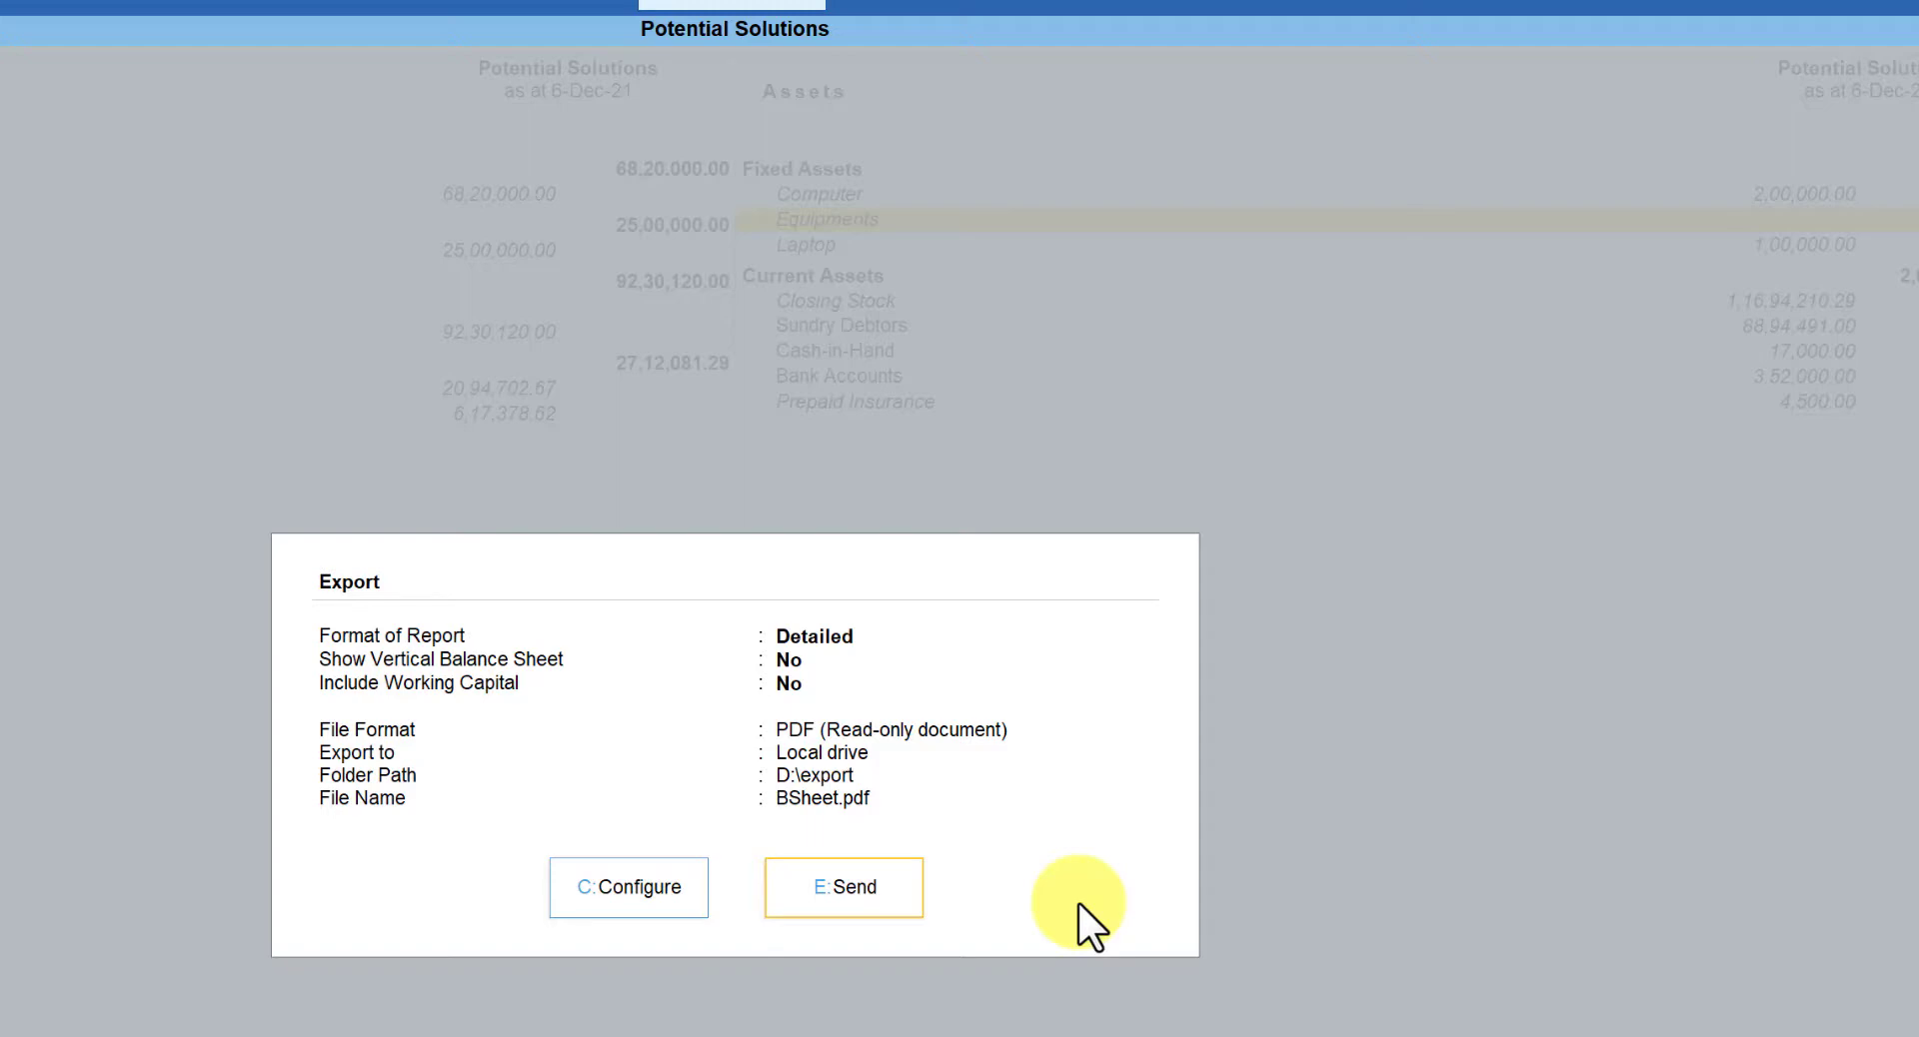
pyautogui.click(848, 889)
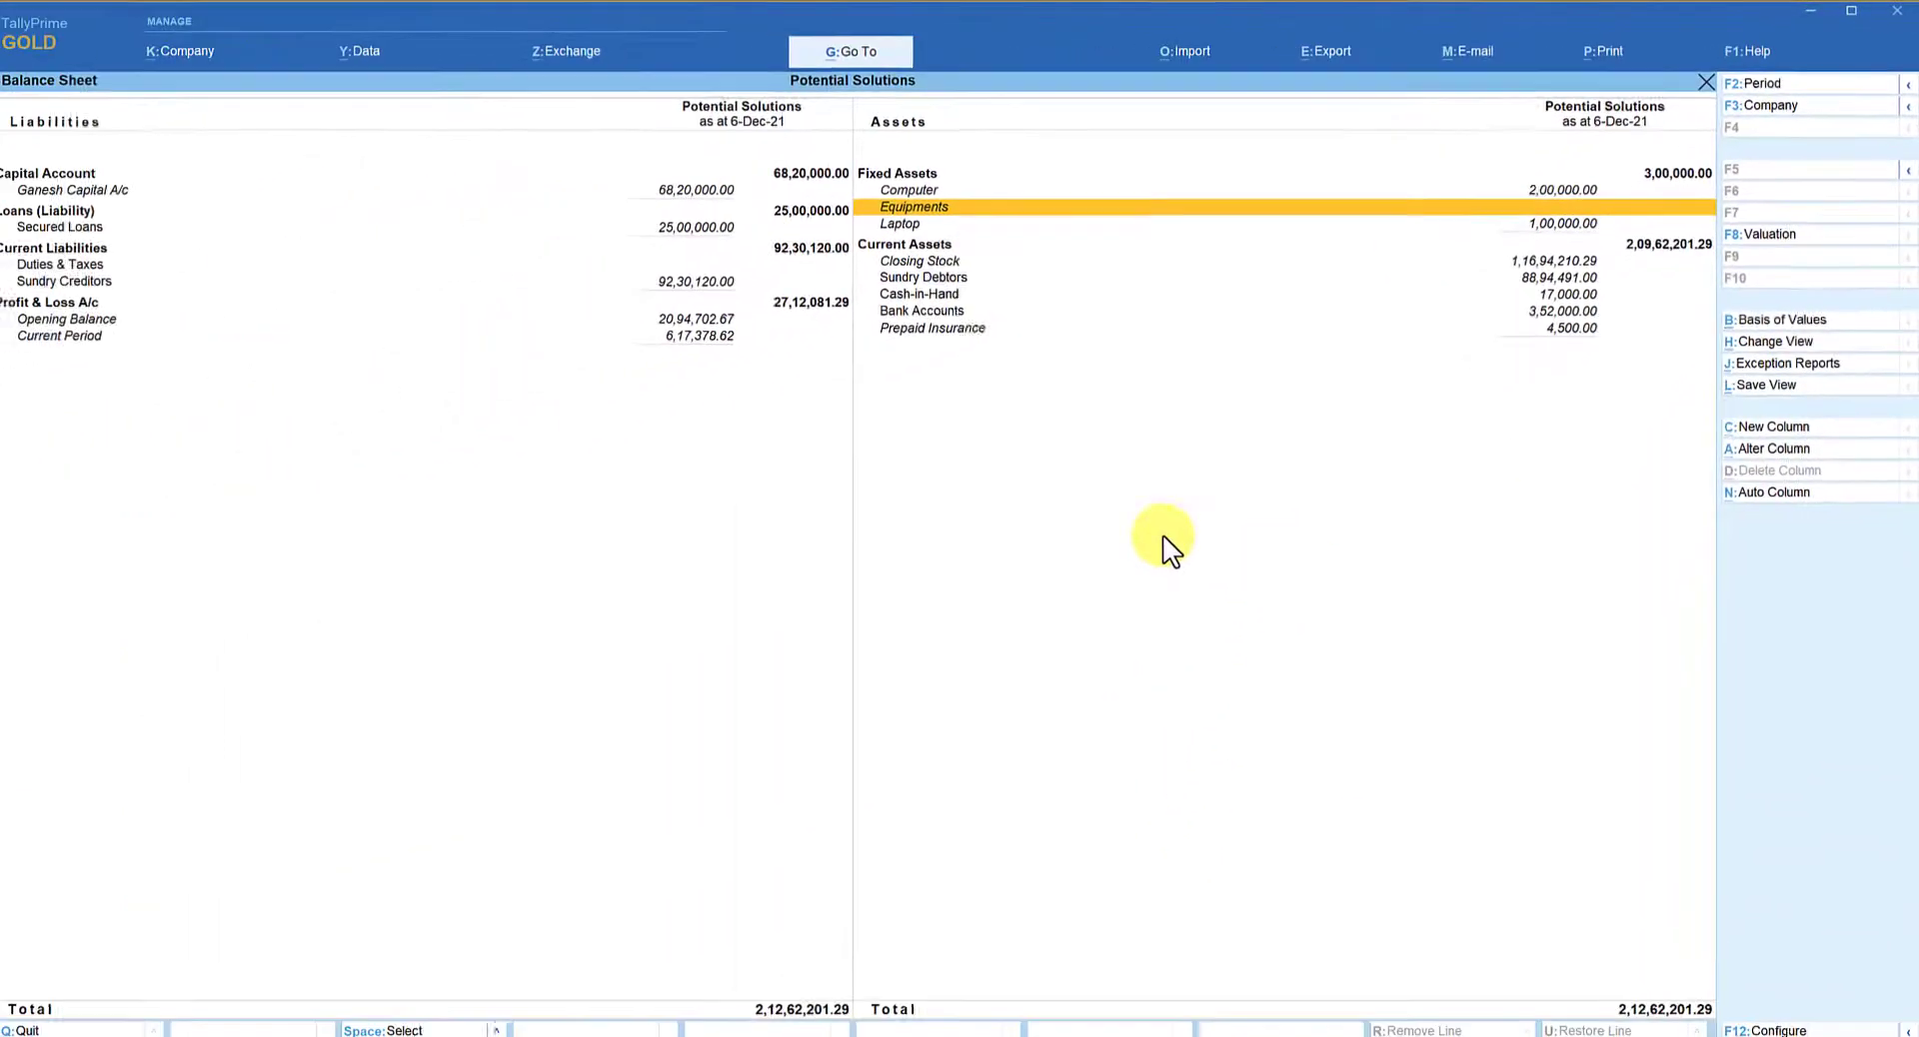
# - Open the Profit & Loss A/c from the Balance Sheet in detailed format and go through the Service Charges and Calcuation Group lines
pyautogui.click(70, 302)
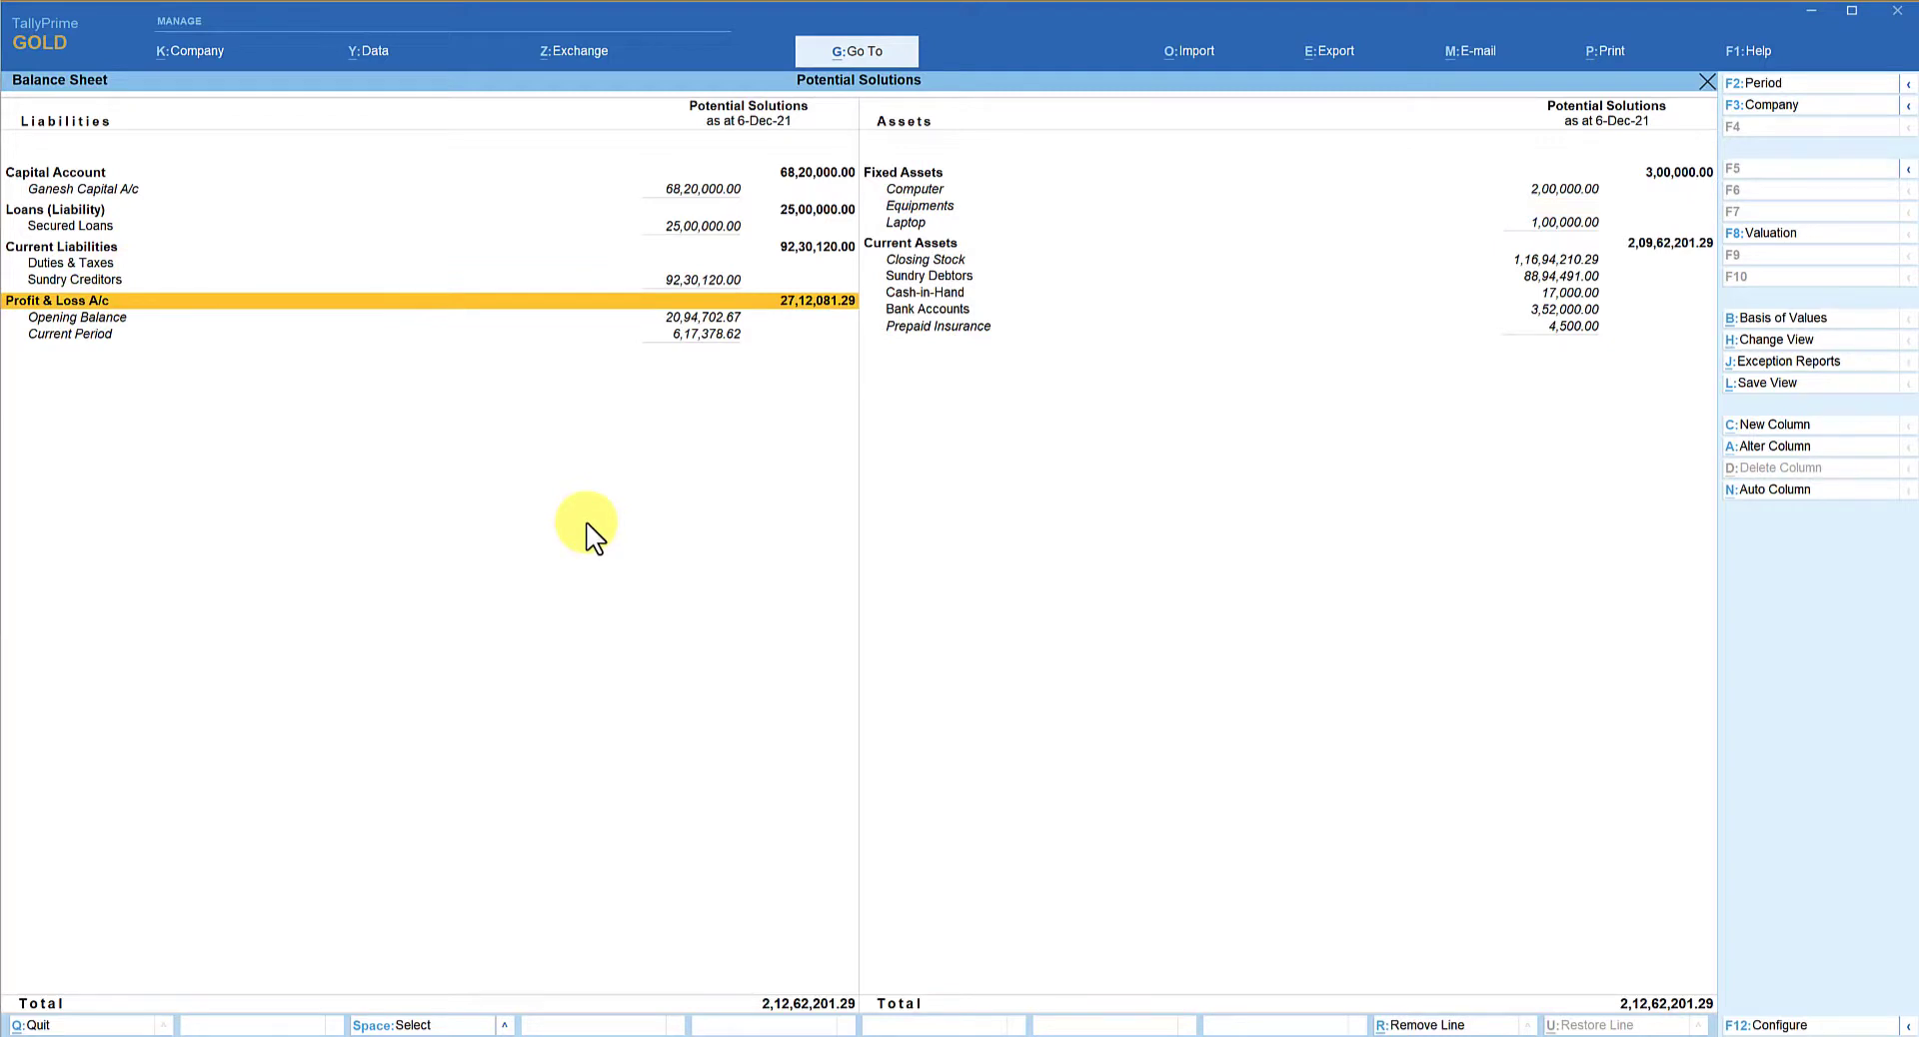
pyautogui.press('Return')
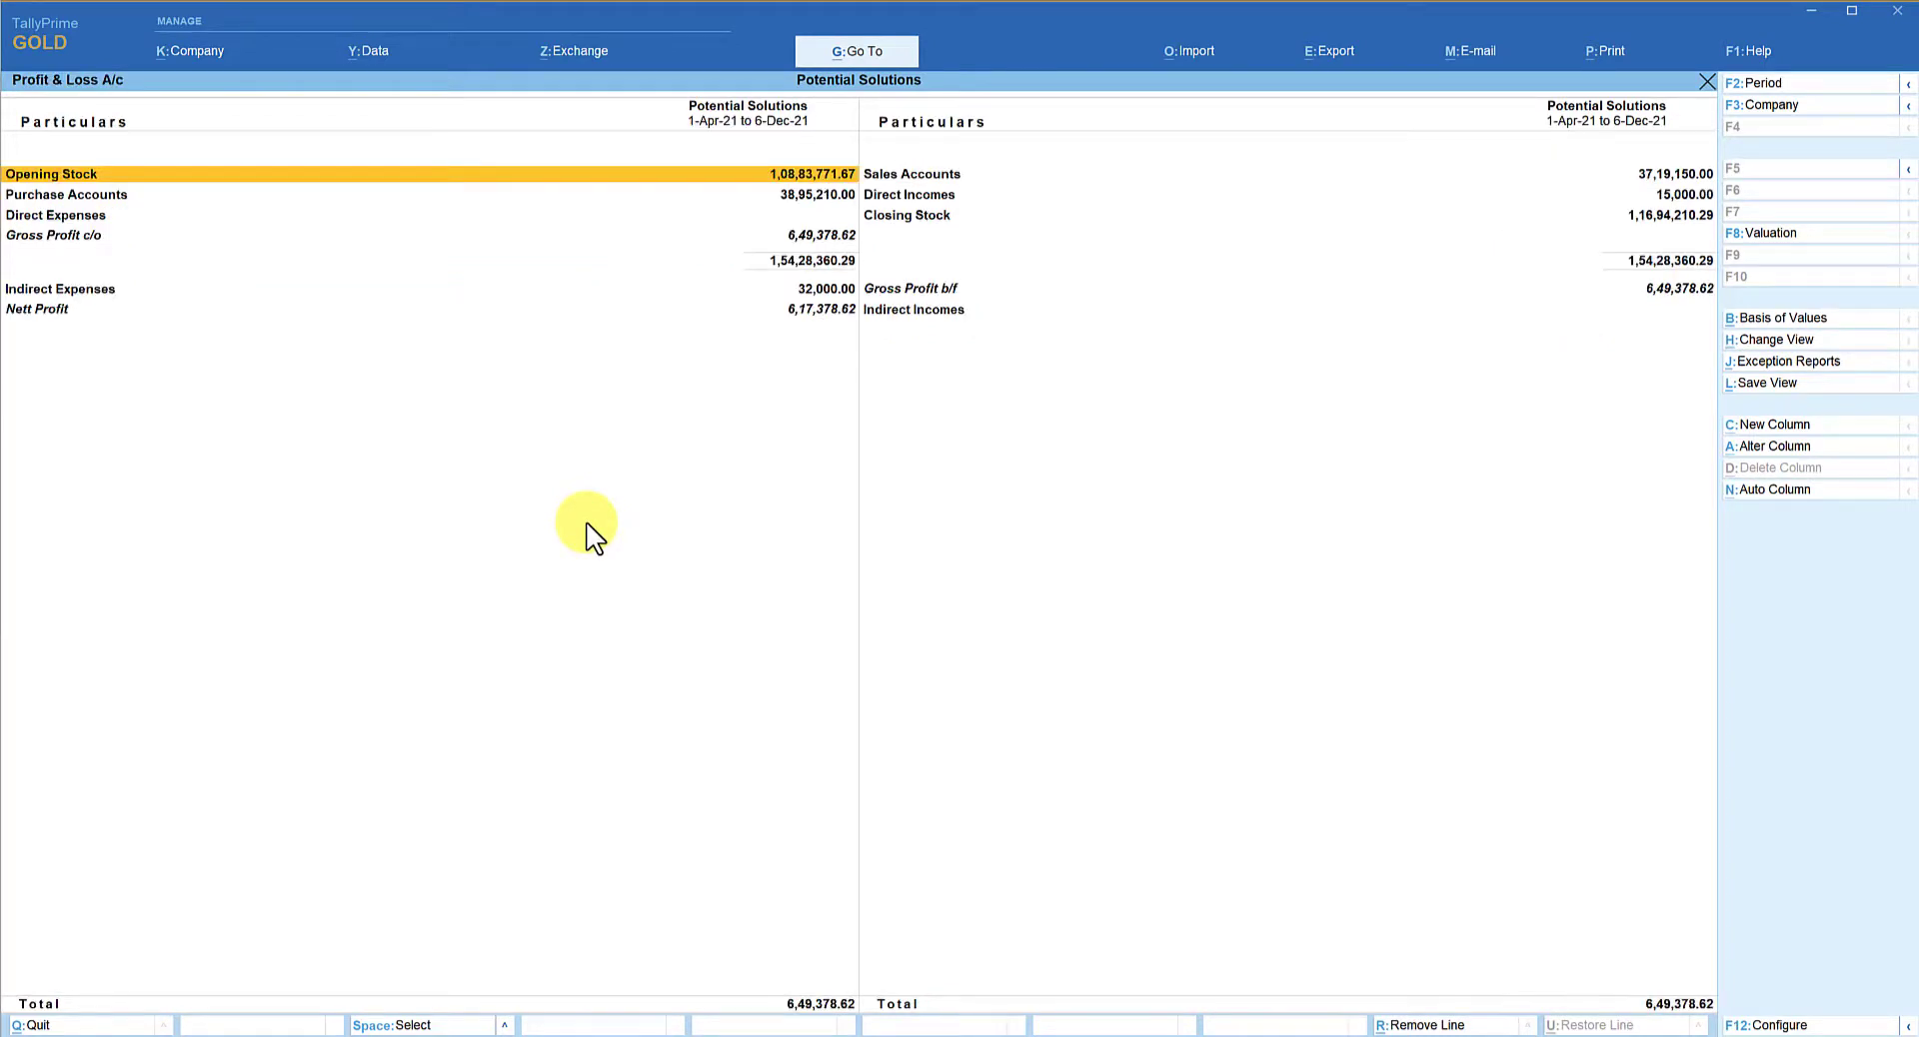
pyautogui.press('alt')
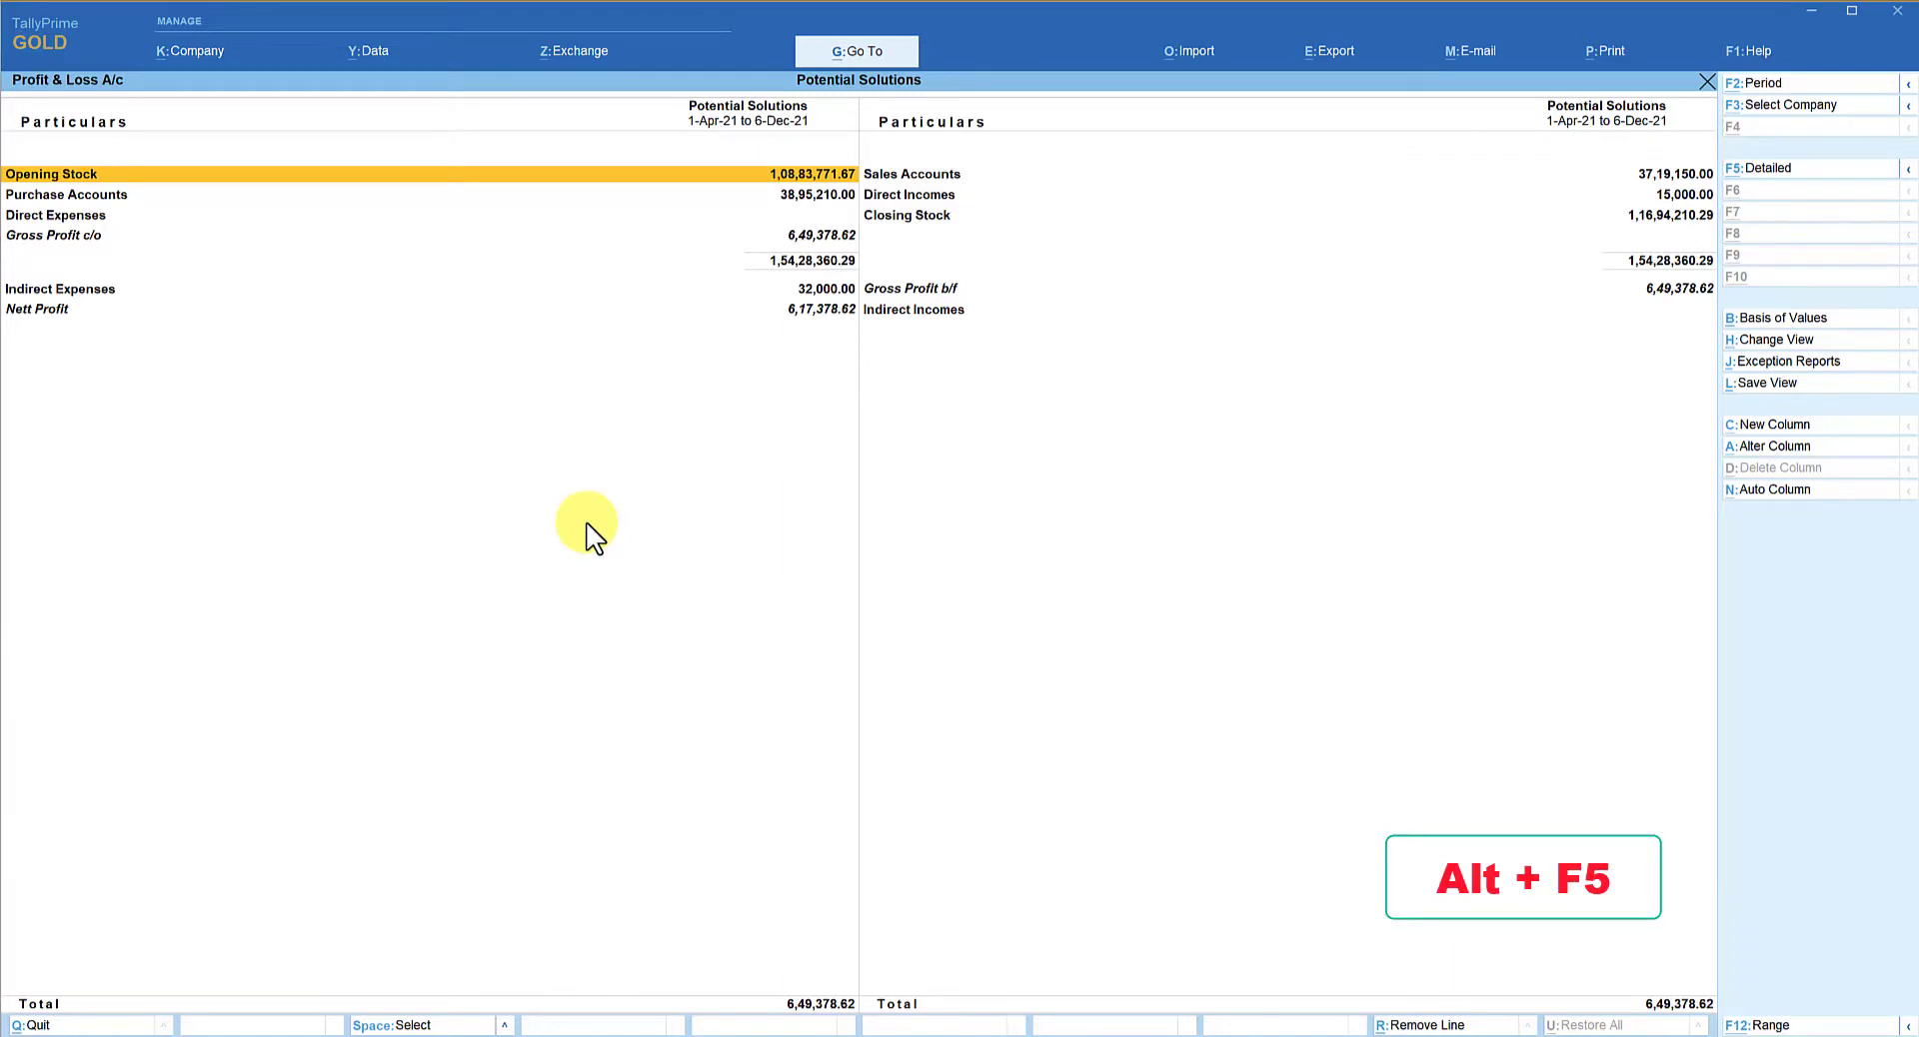
pyautogui.hotkey('alt', 'F5')
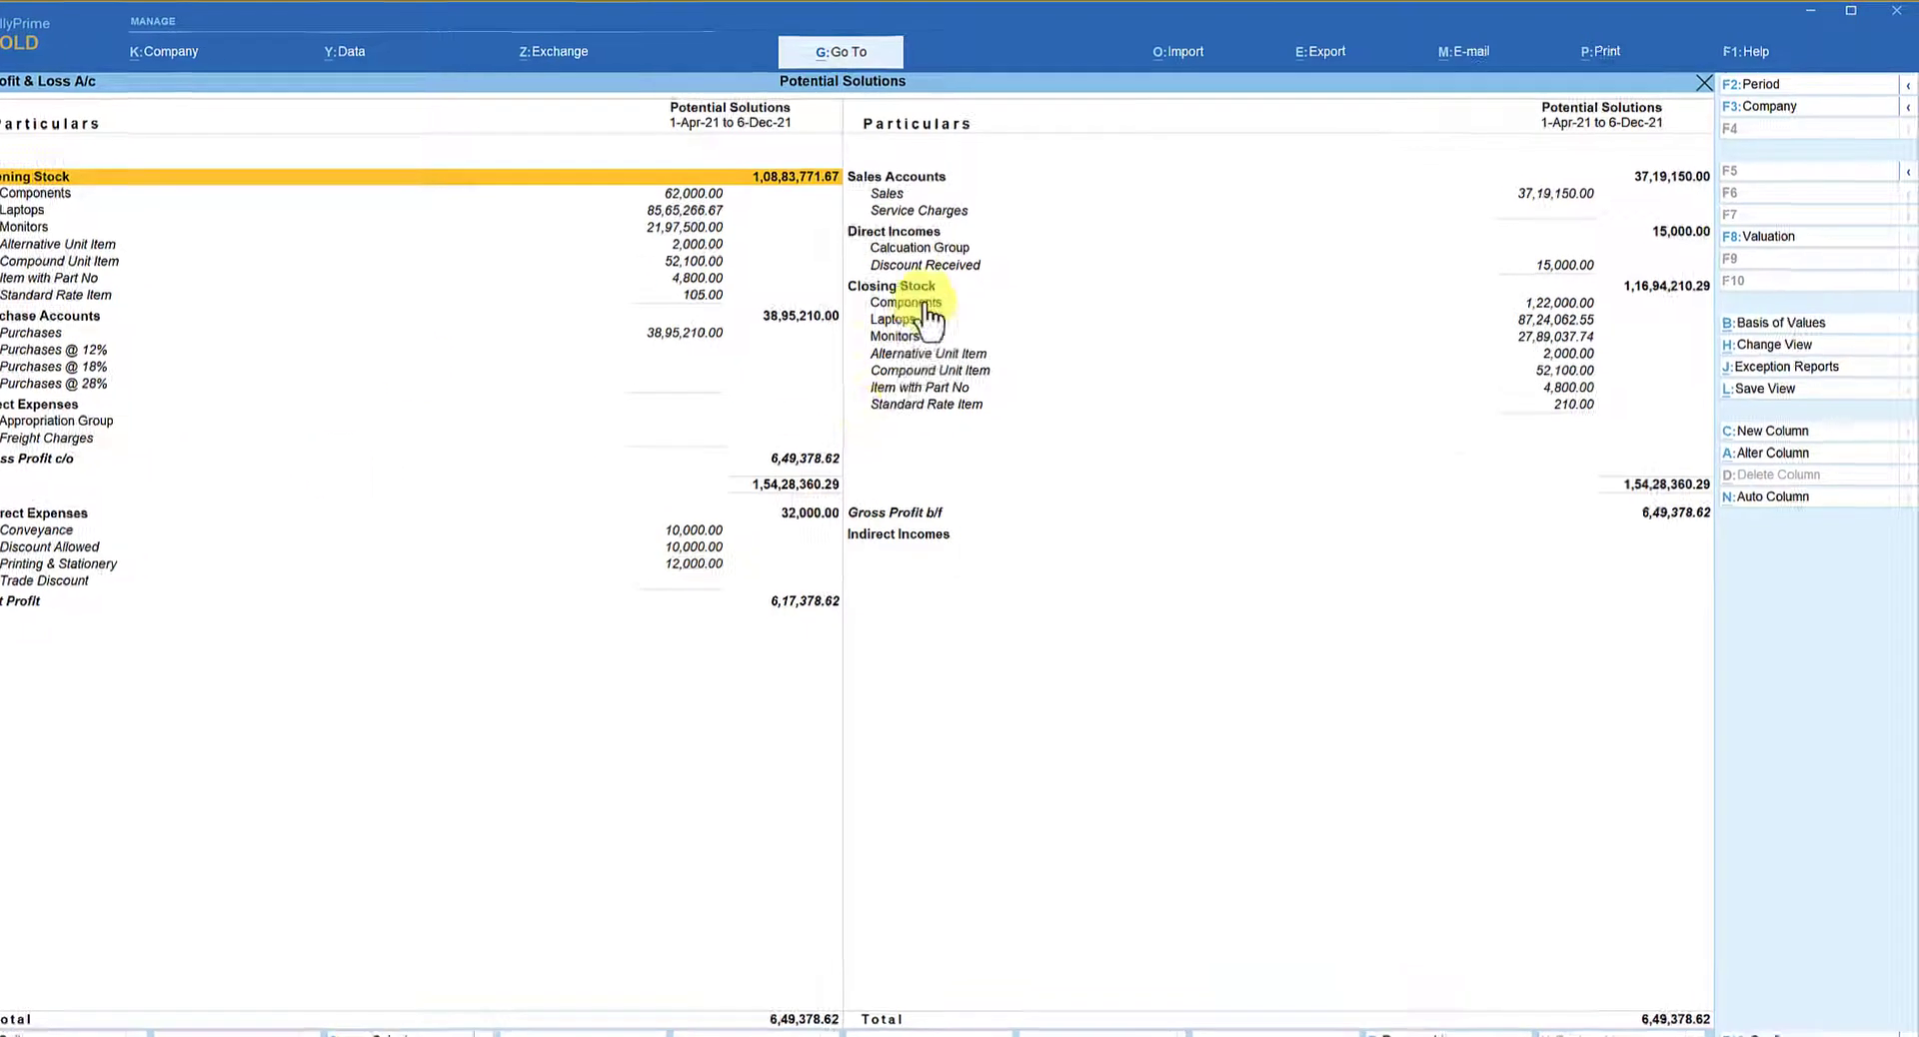
pyautogui.click(941, 208)
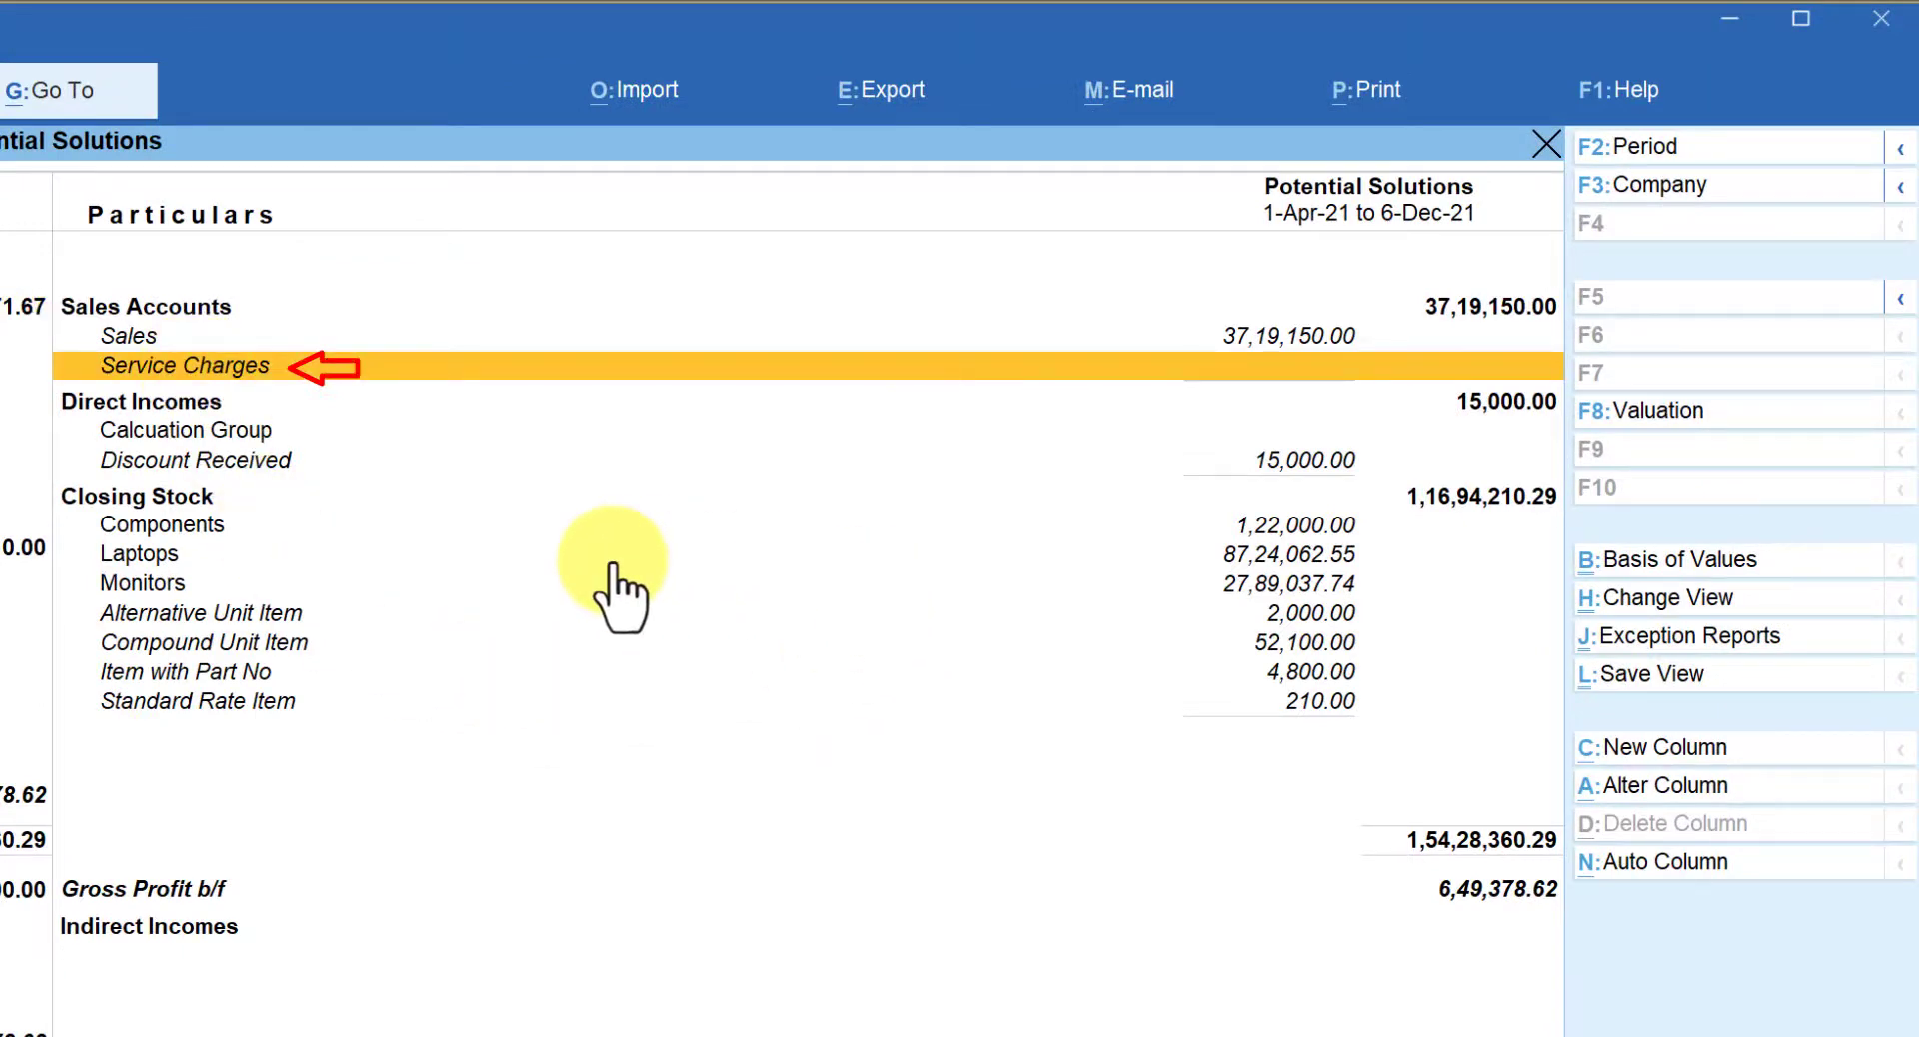
pyautogui.press('Down')
pyautogui.press('Down')
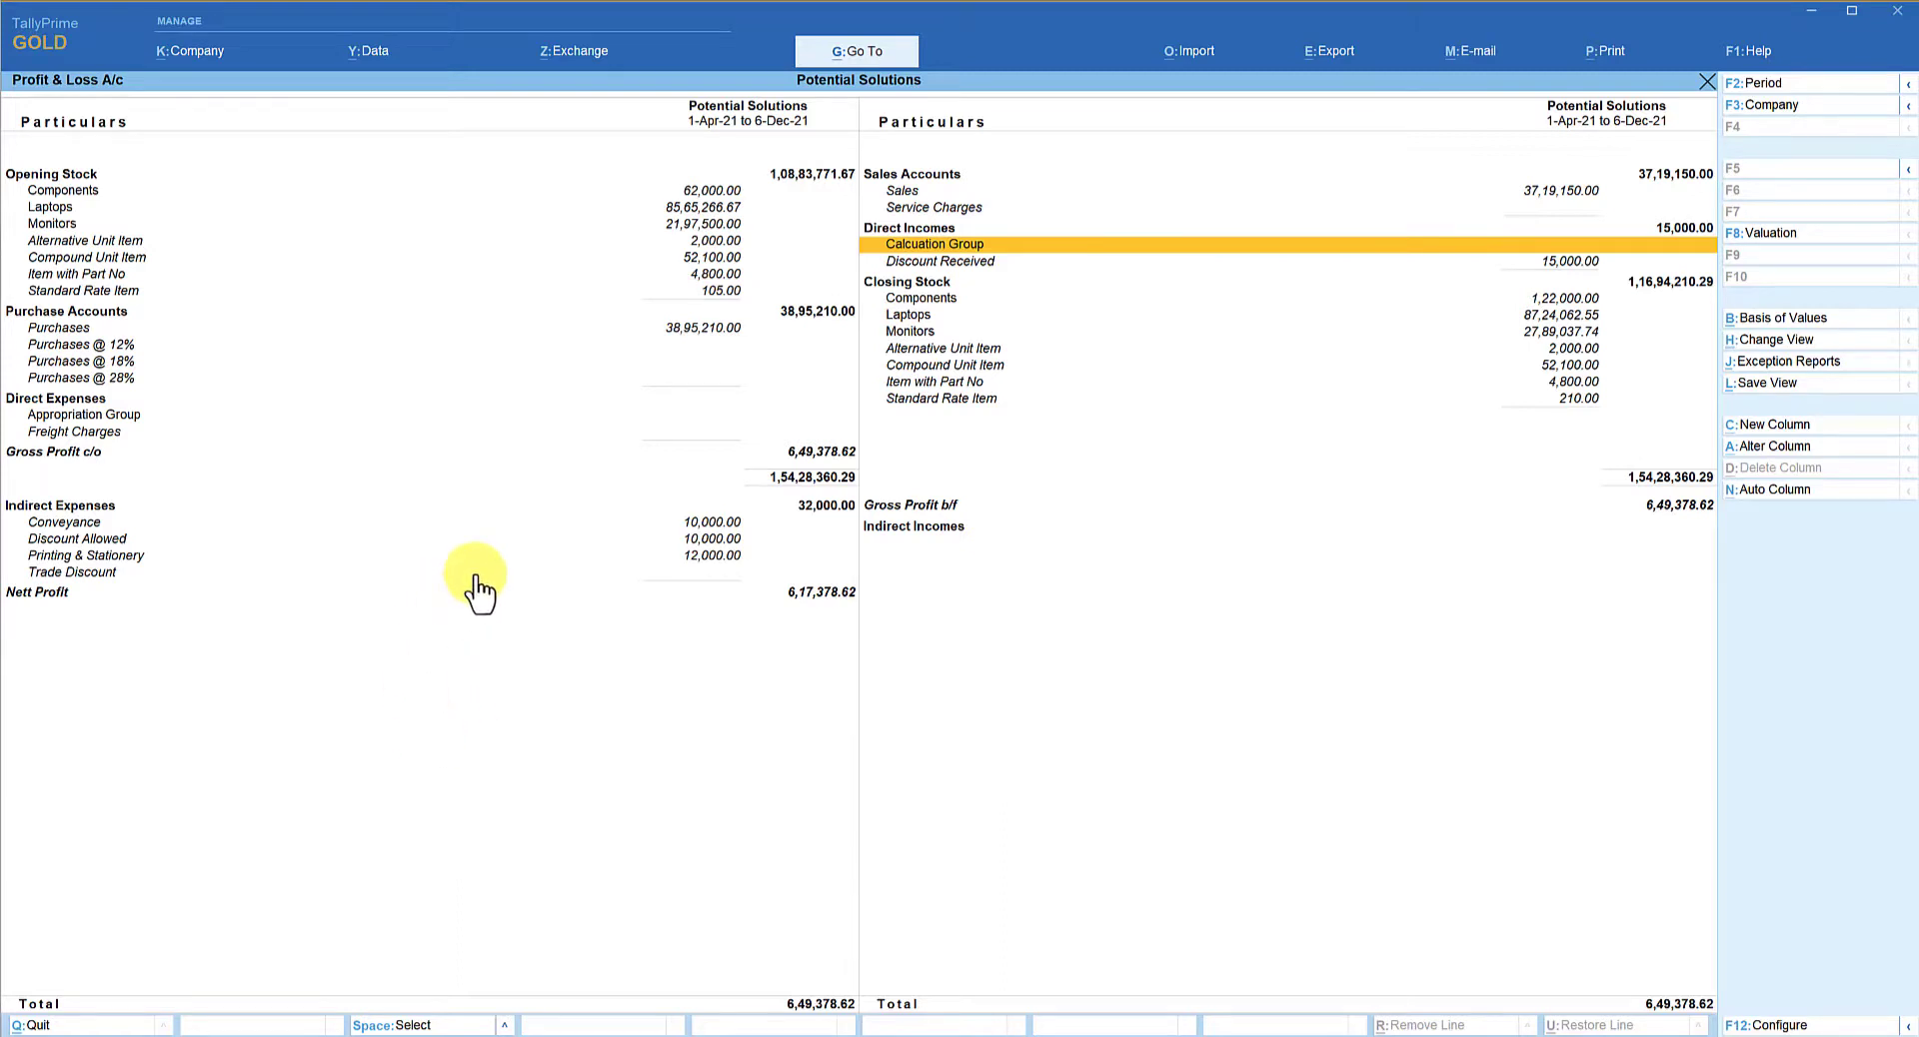
# - Export the current detailed Profit & Loss A/c to D:\export as PandL.pdf
pyautogui.click(1329, 52)
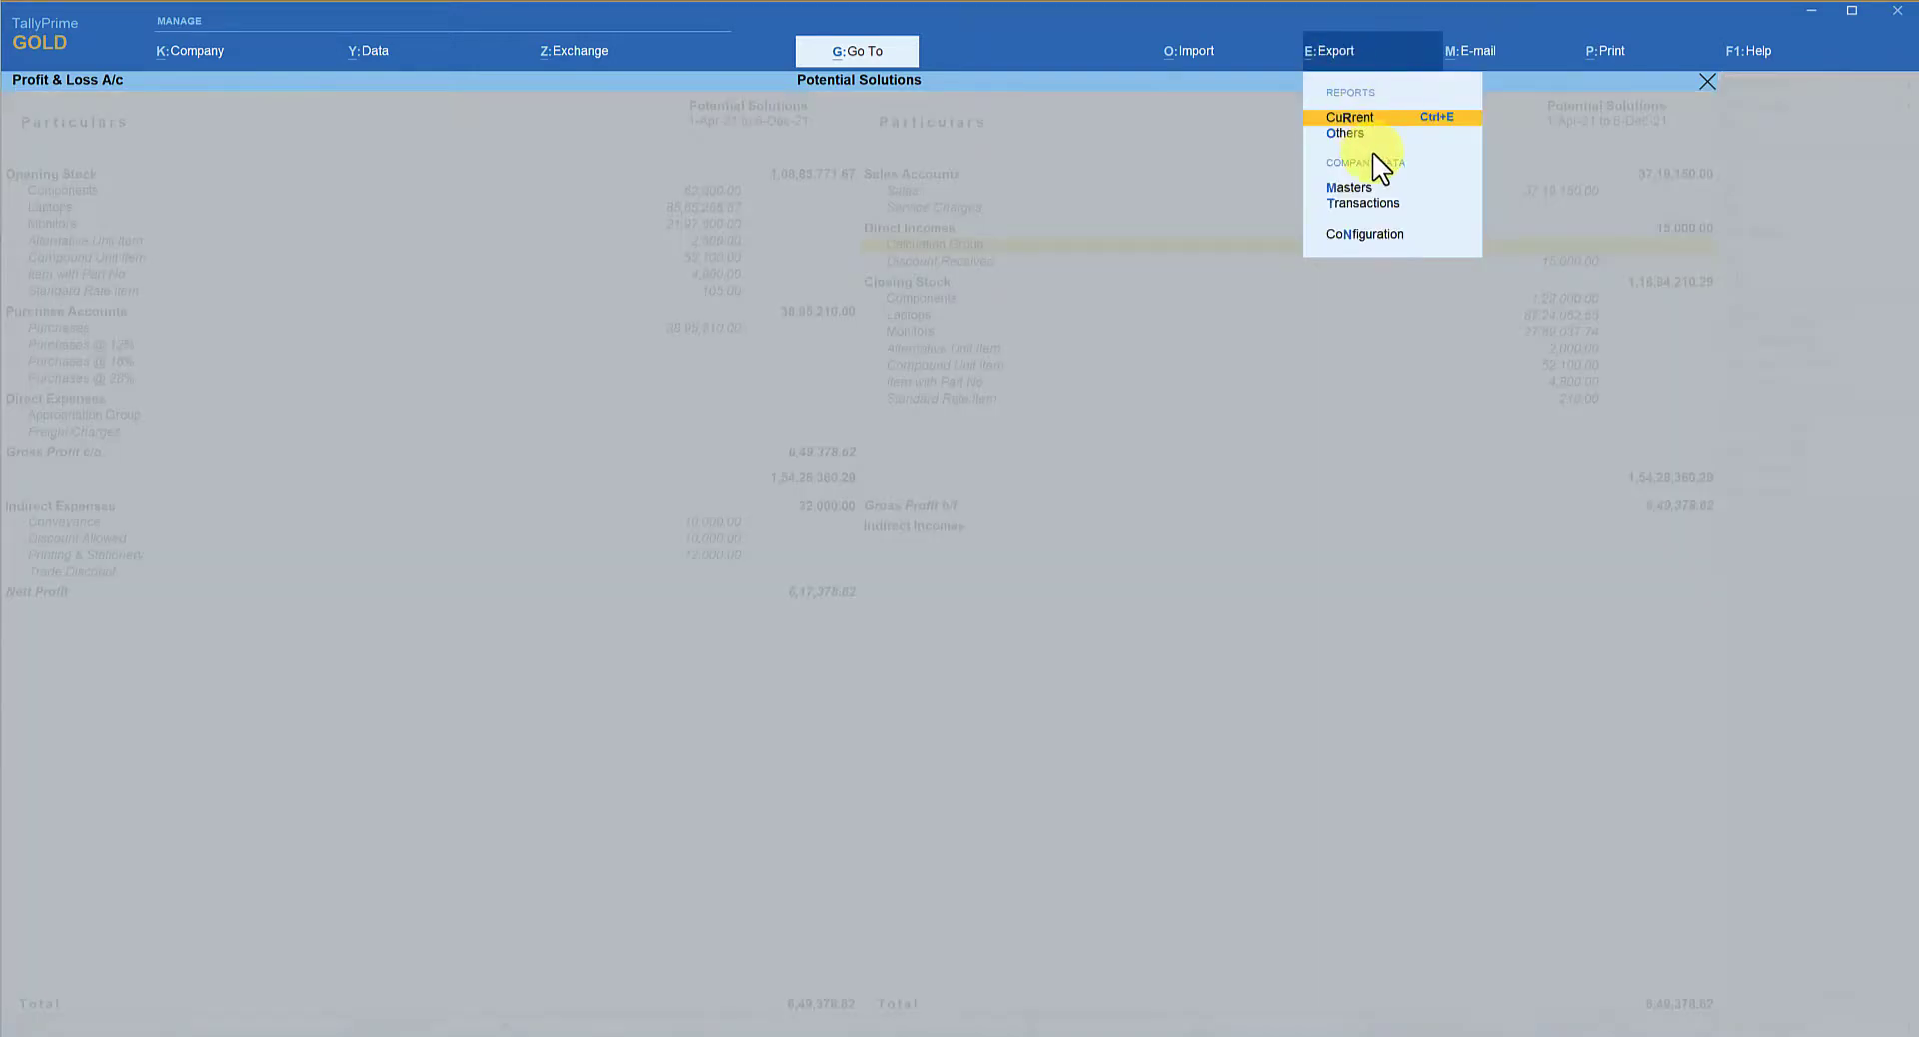
pyautogui.press('Return')
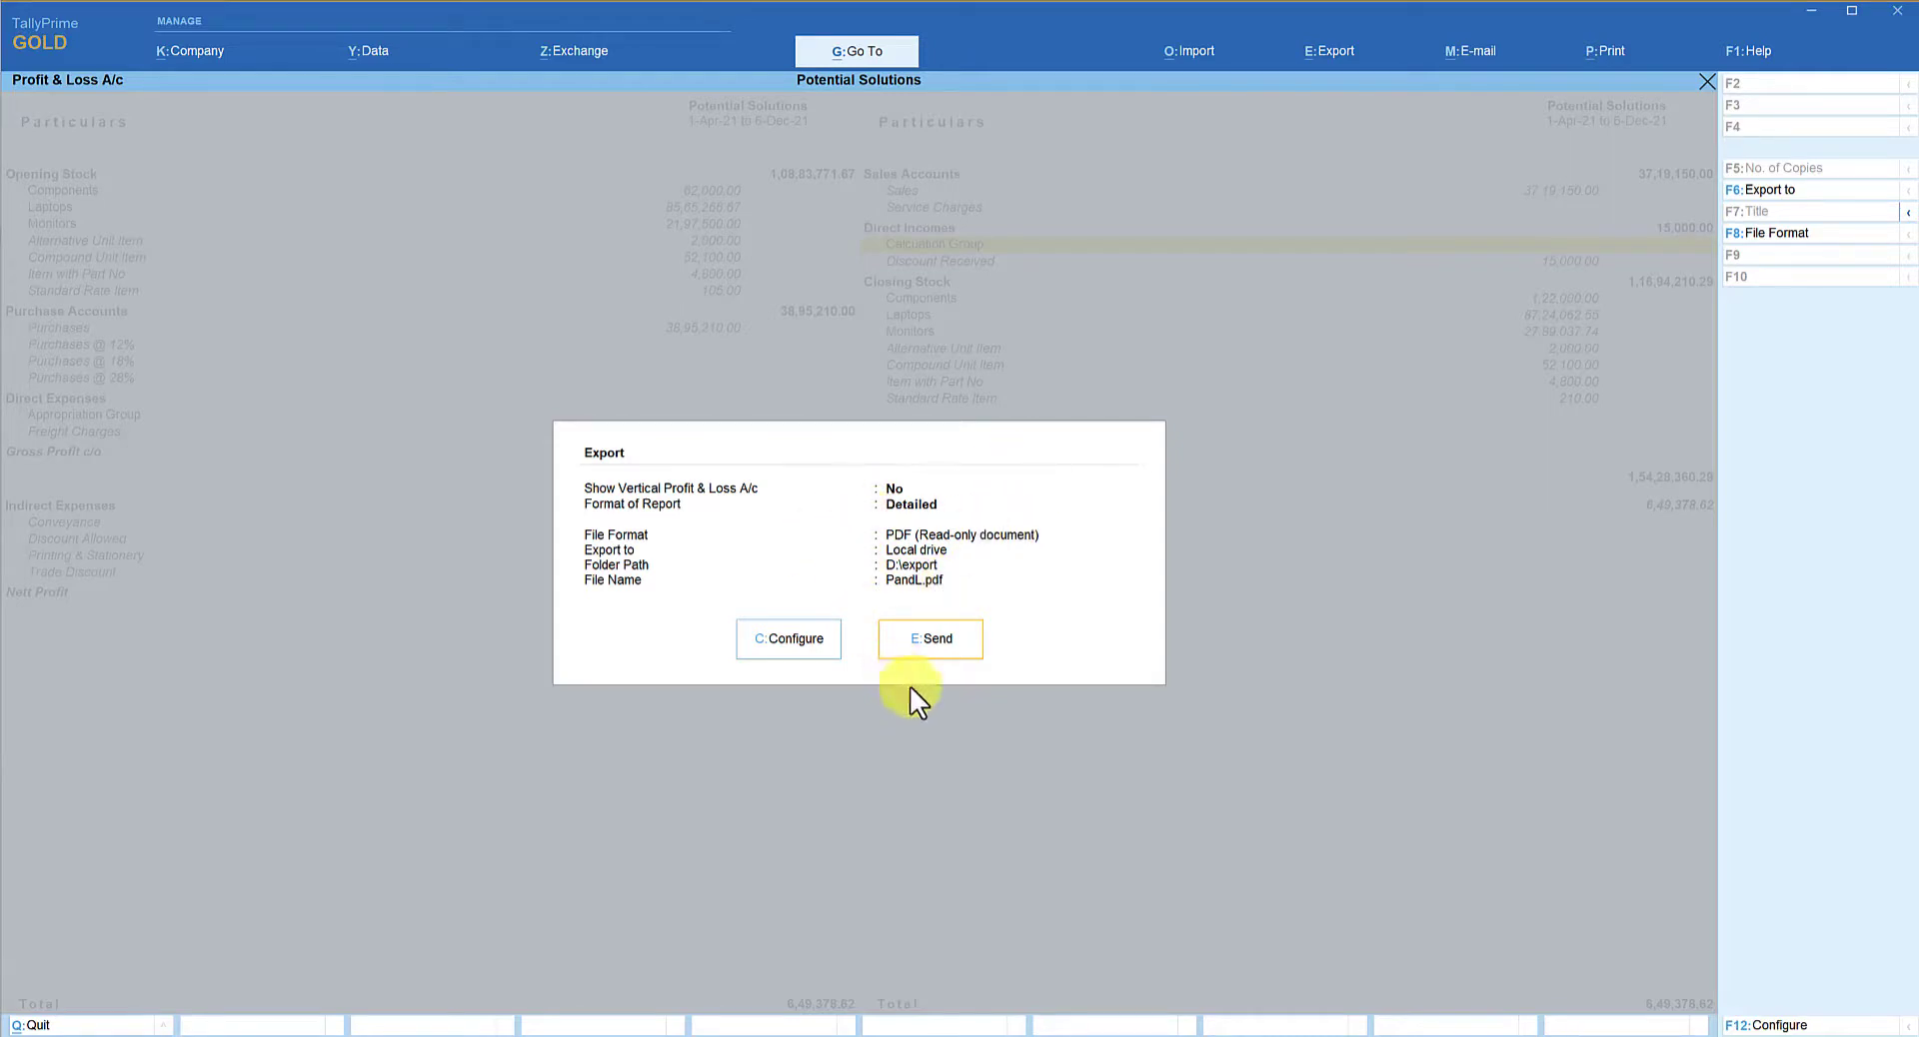
pyautogui.click(941, 644)
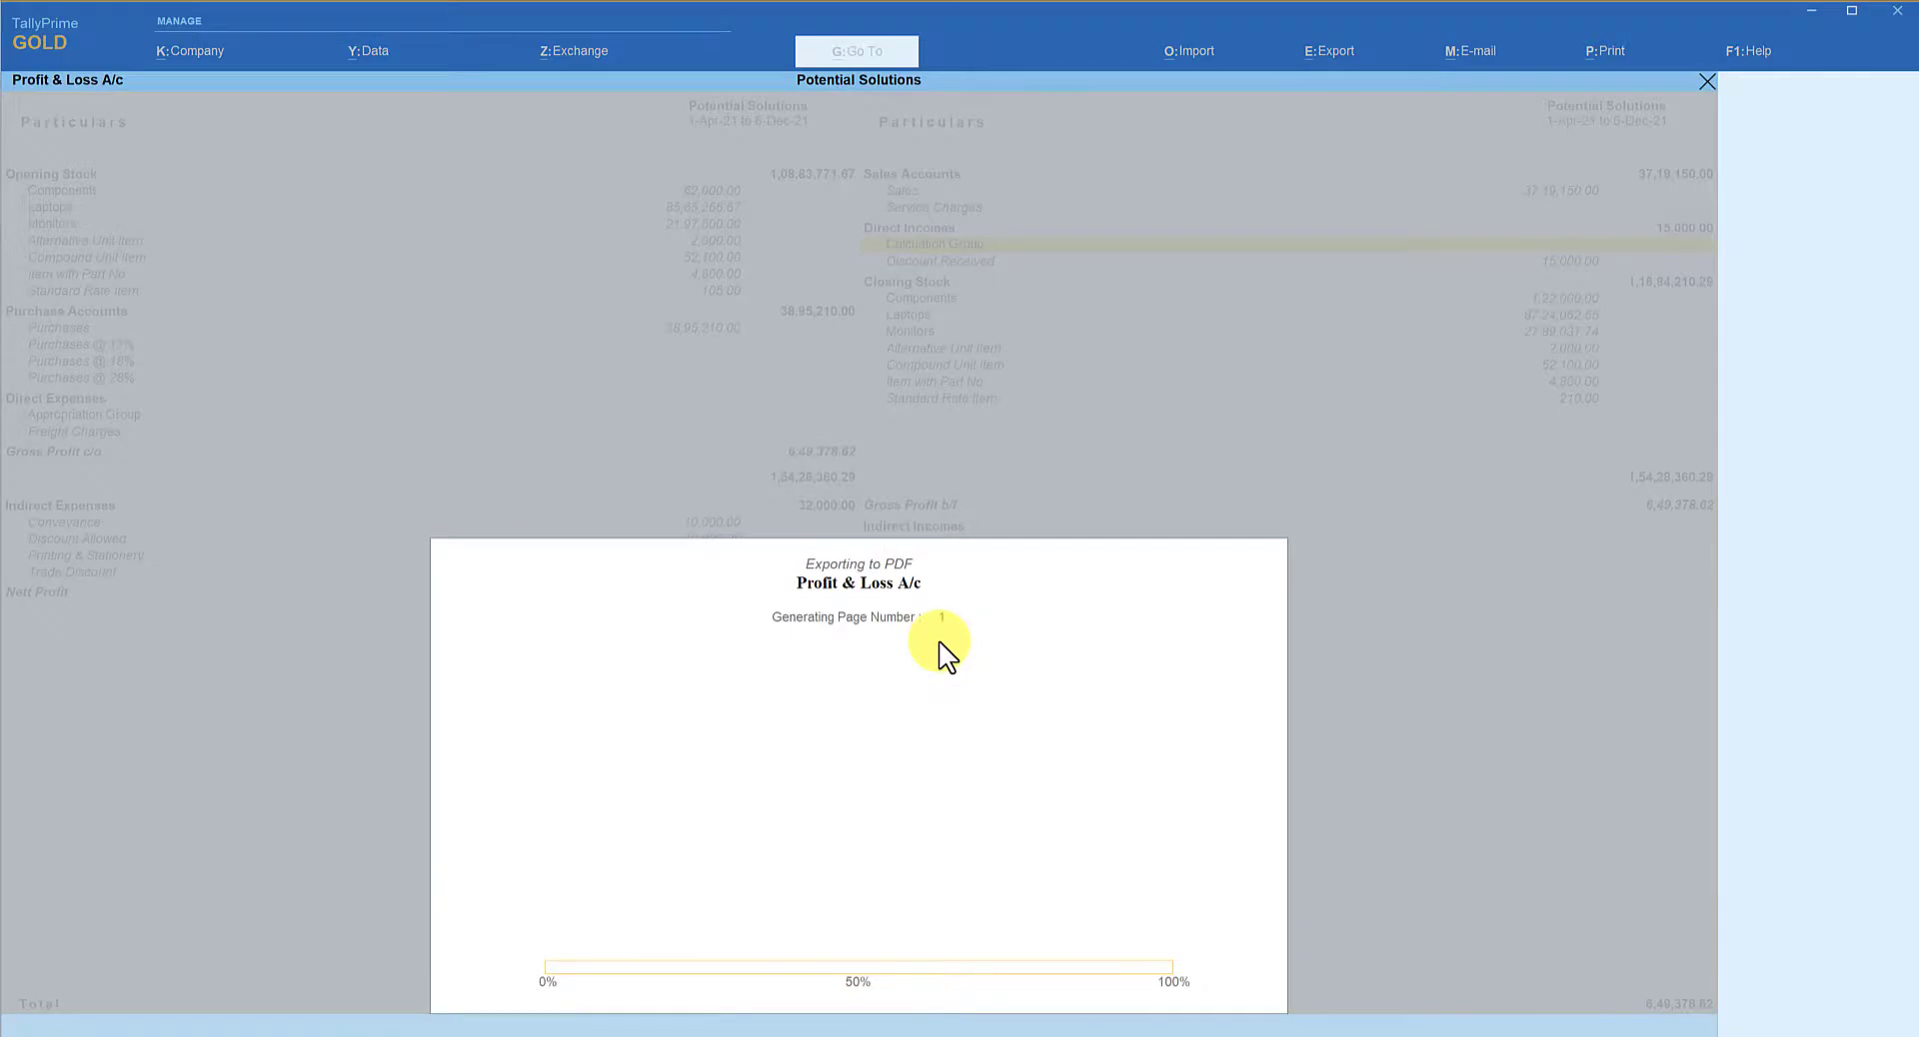
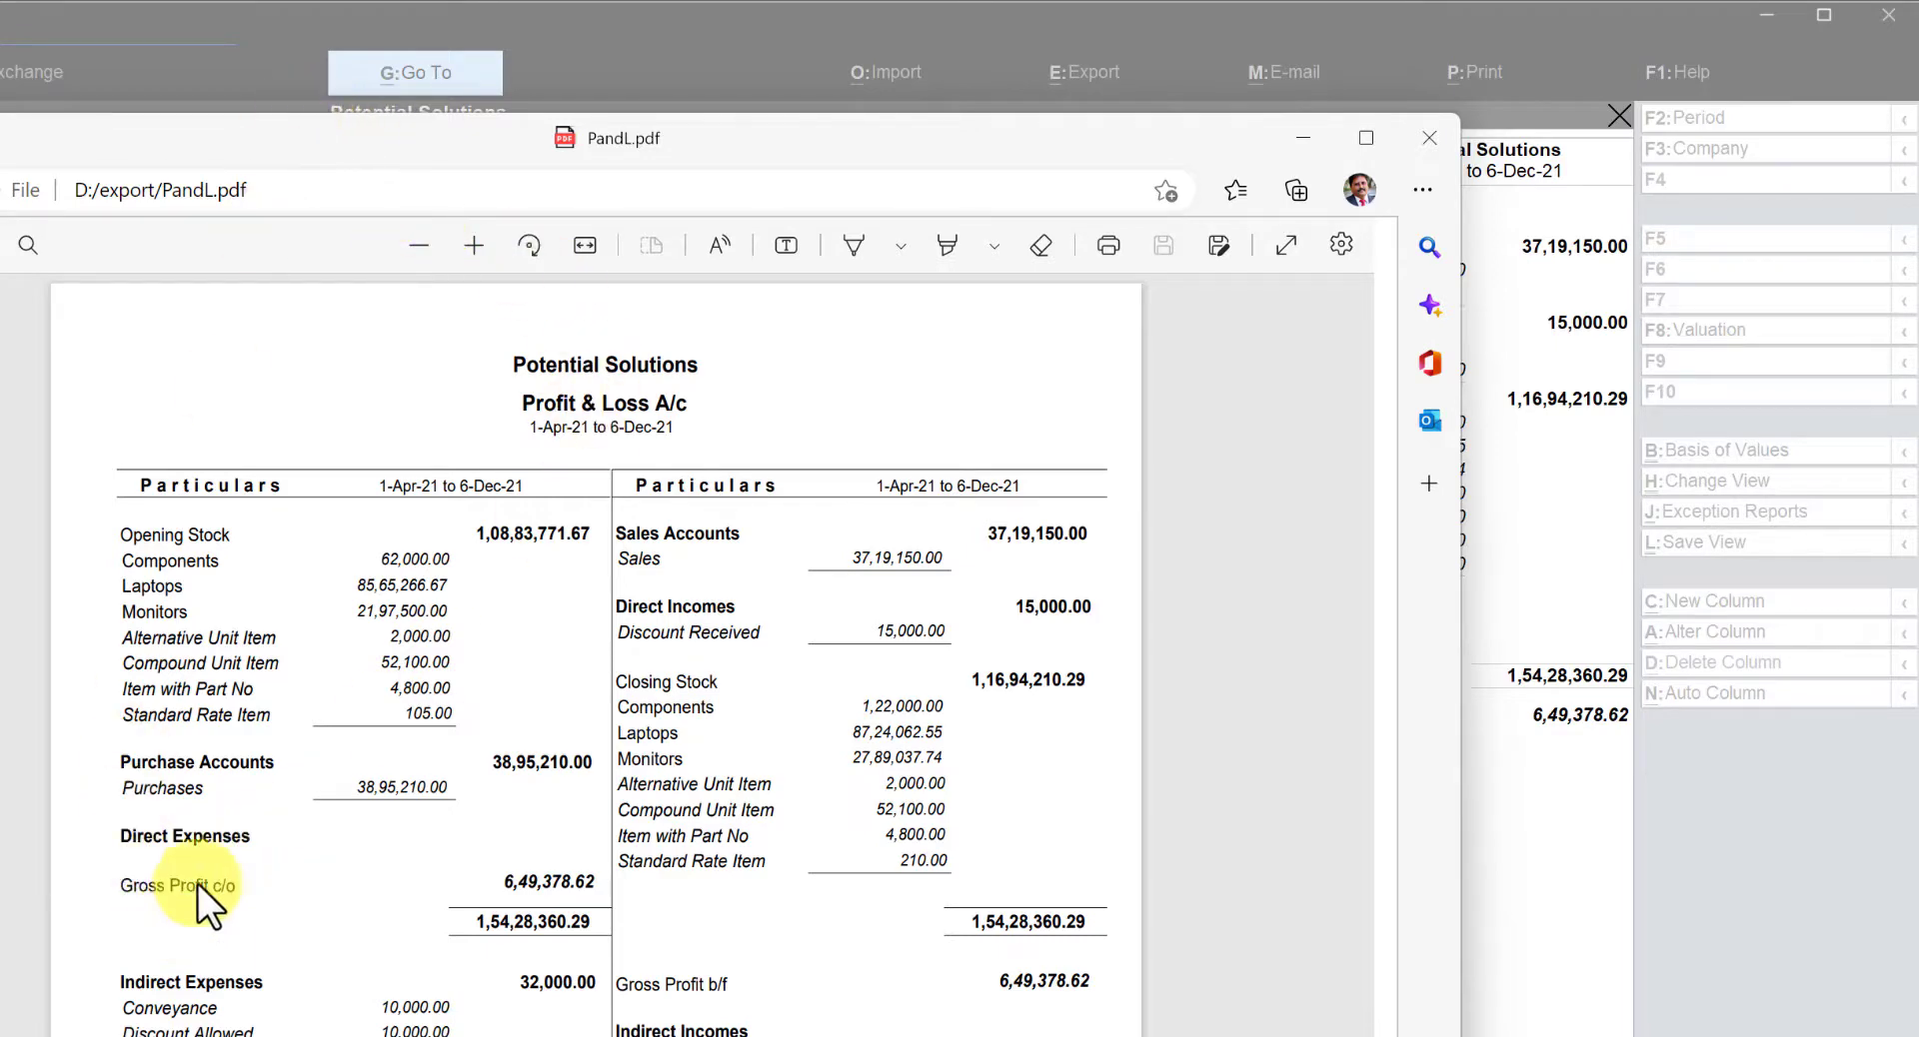
# - Remove the Direct Expenses line from the Profit & Loss A/c report
pyautogui.click(316, 47)
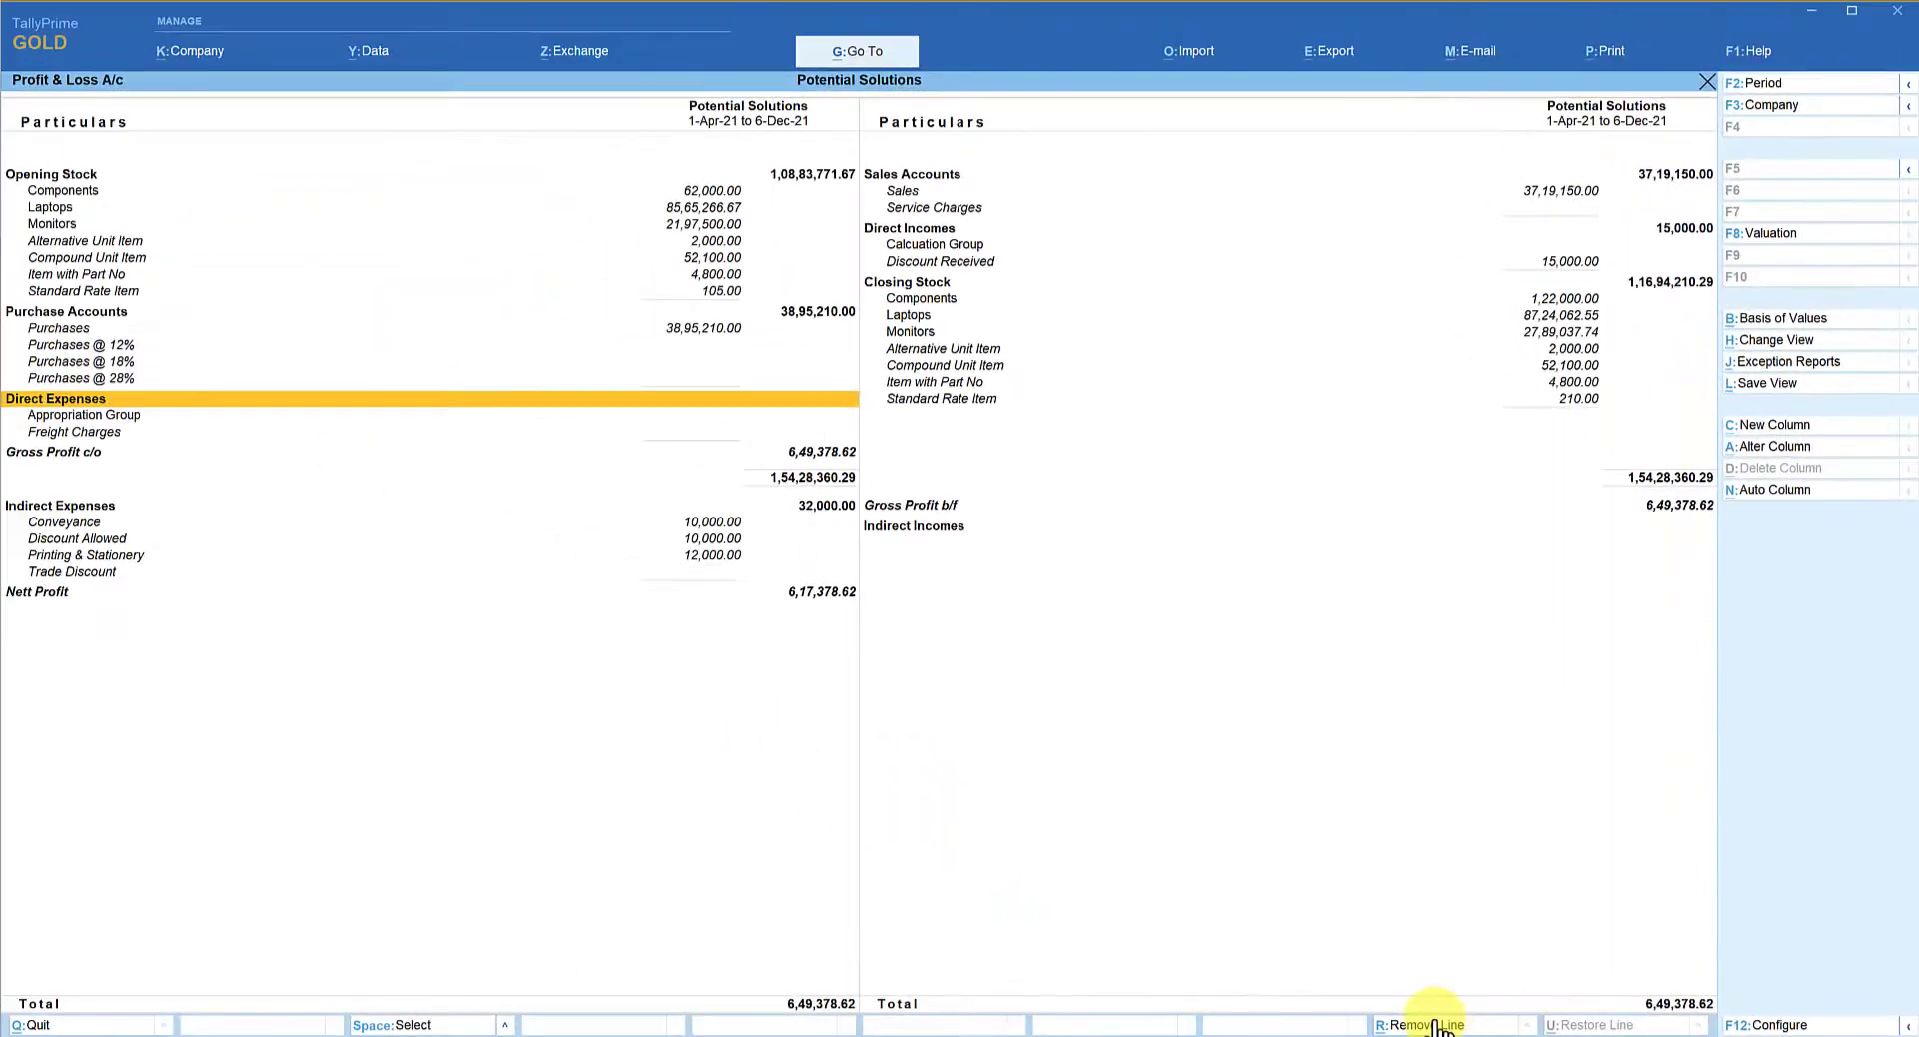
pyautogui.click(1430, 1025)
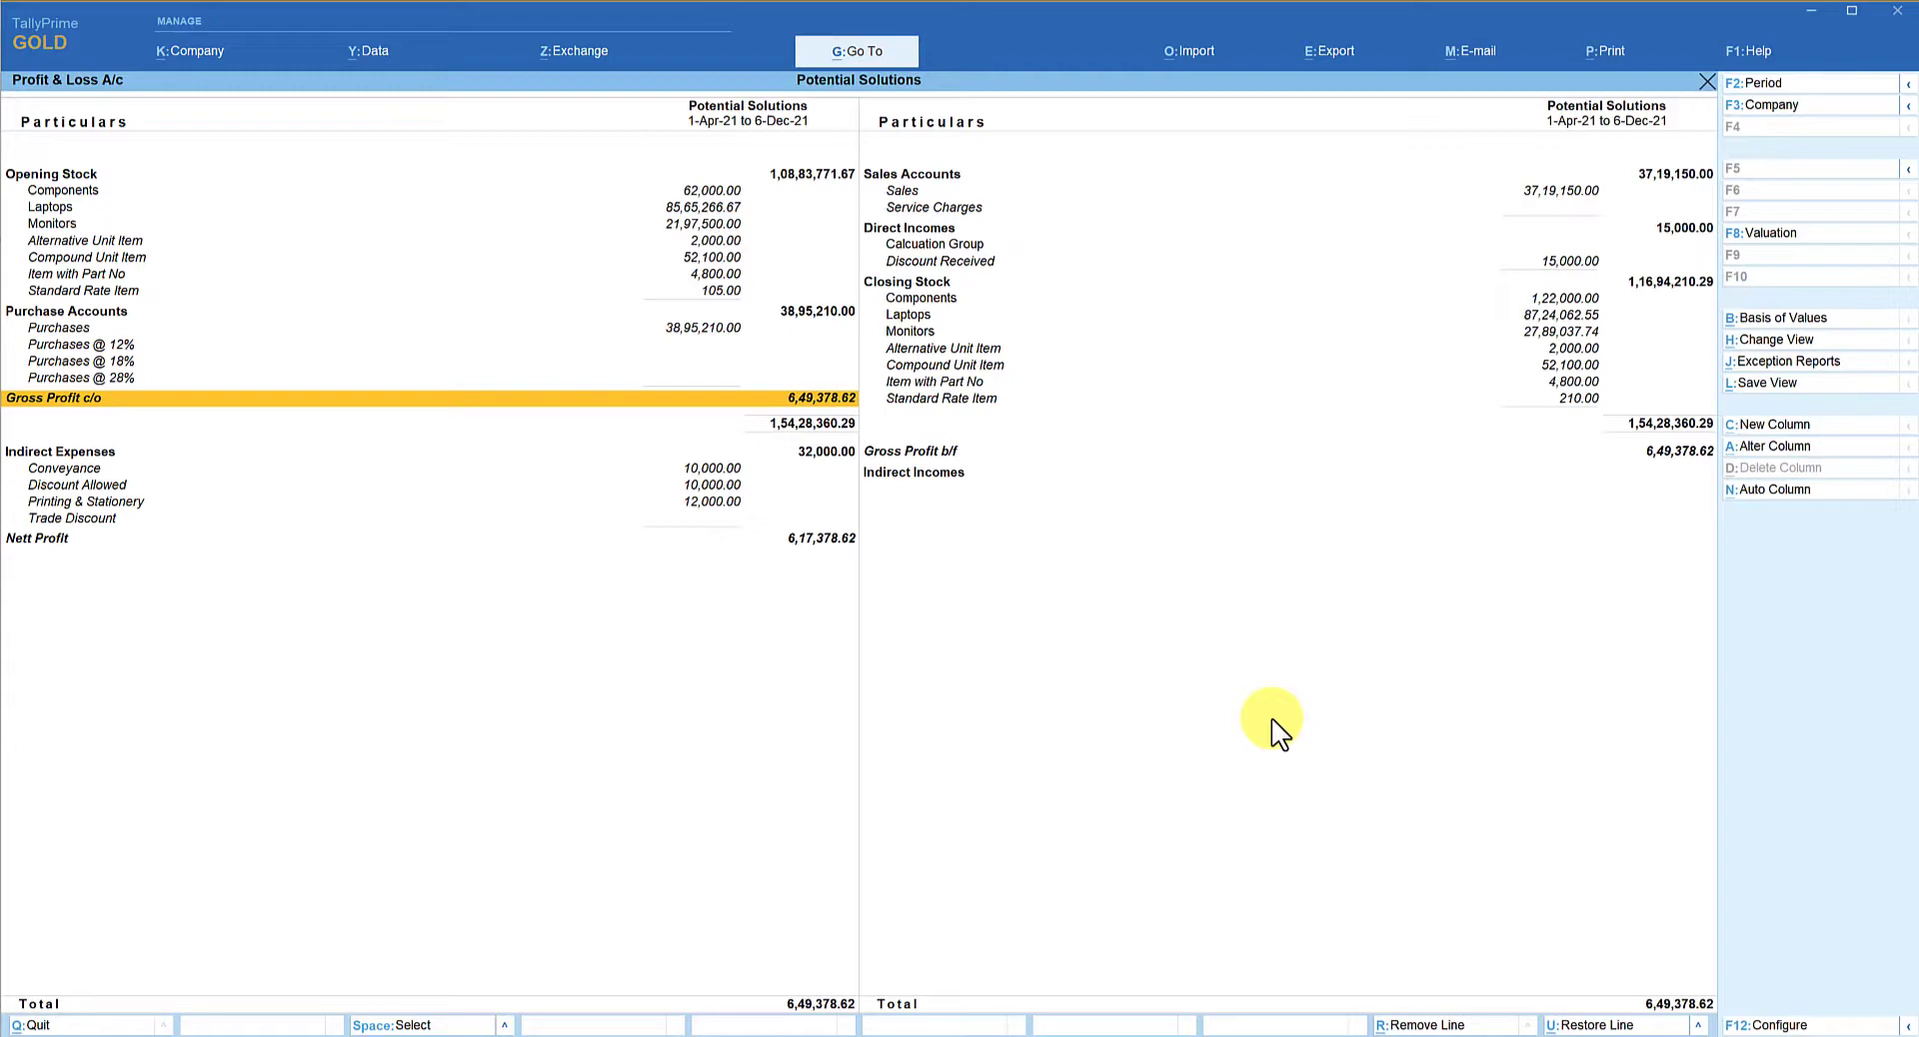
# - Export the current Profit & Loss A/c in JPEG (Image) format as PandL.jpg and switch to the export folder in File Explorer
pyautogui.click(1341, 48)
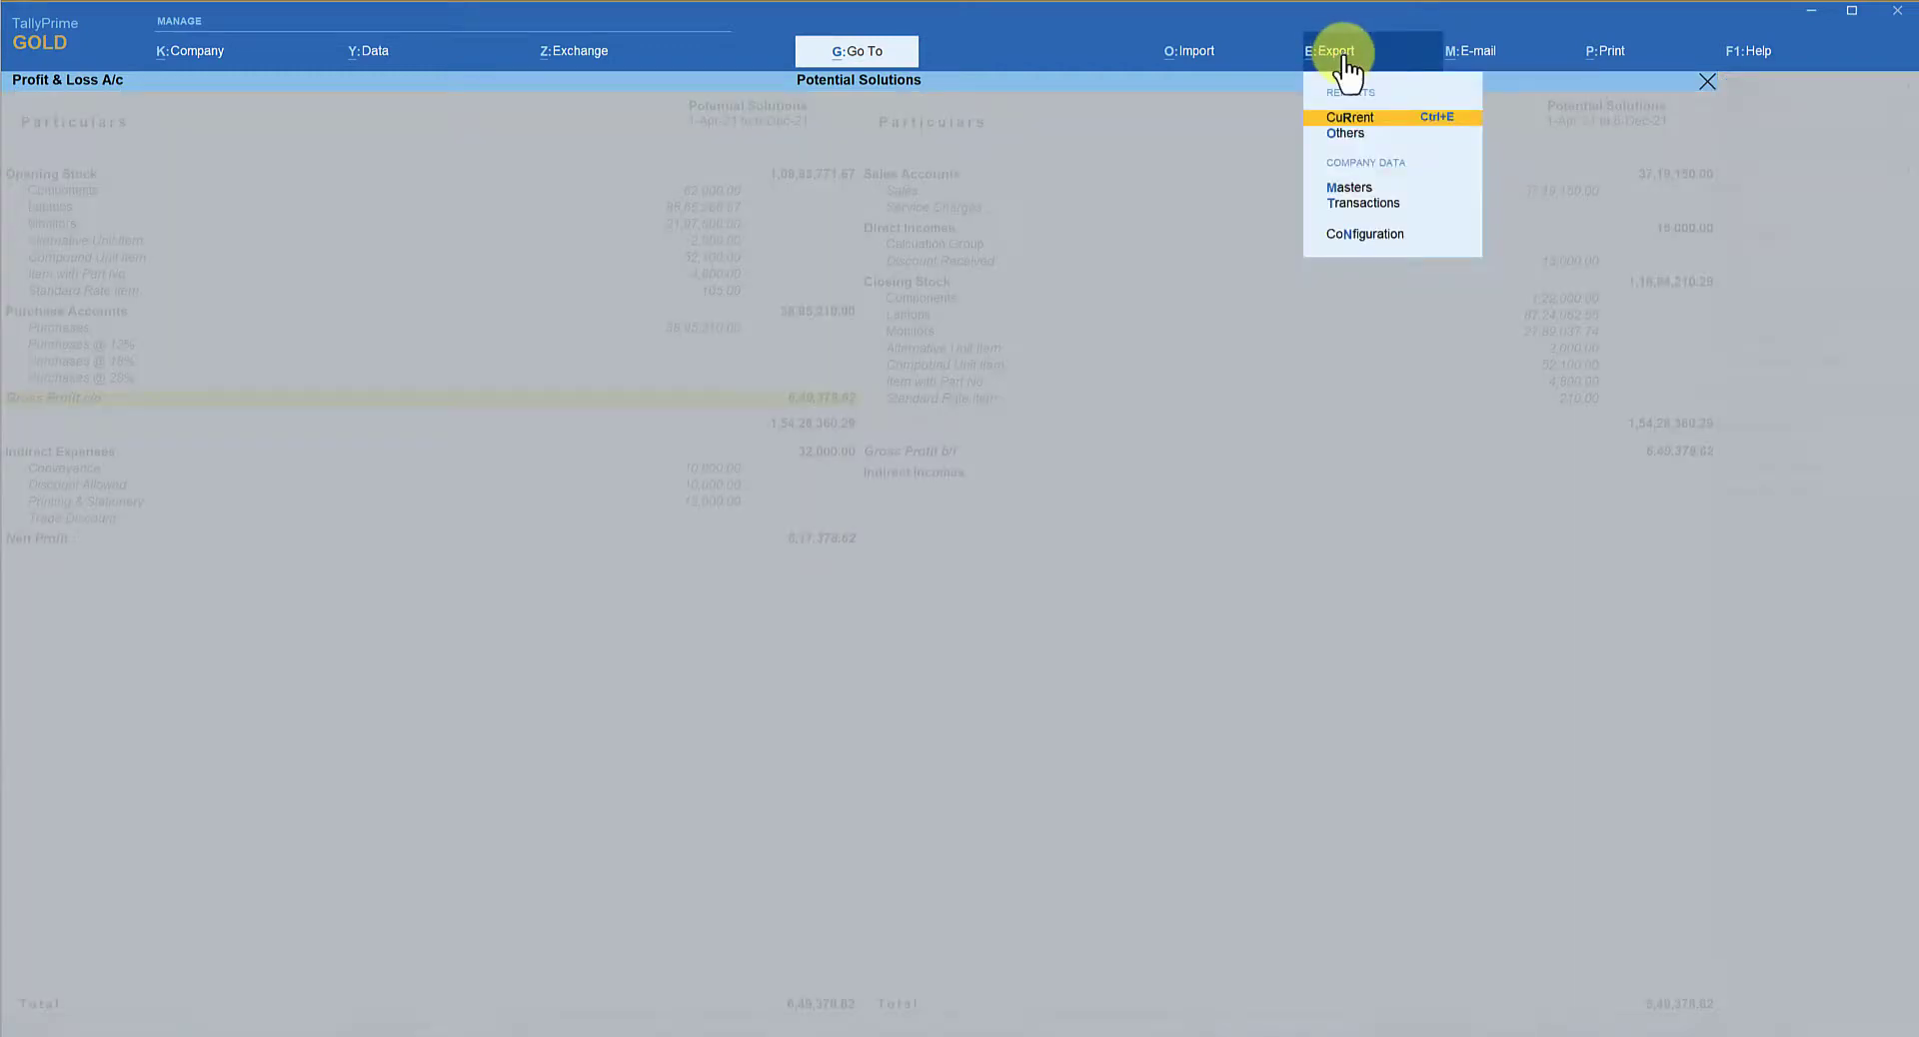
pyautogui.press('Return')
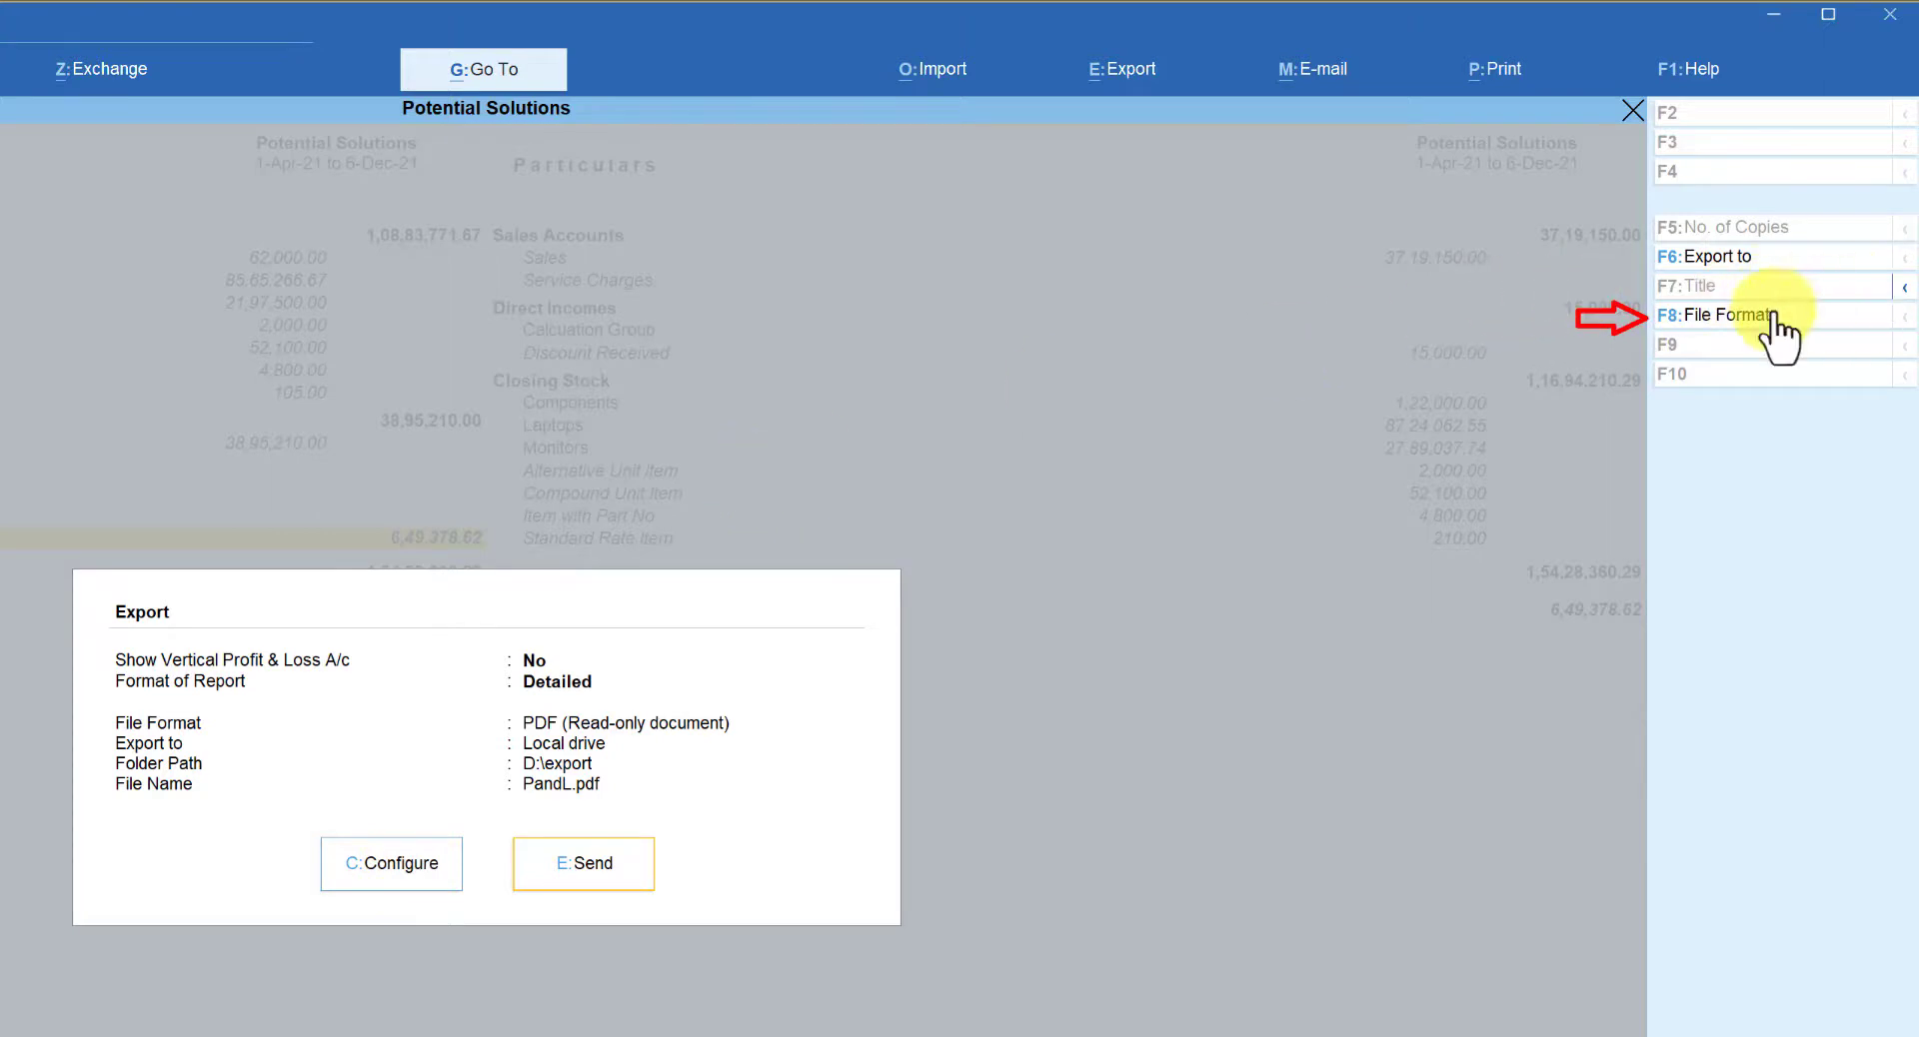
pyautogui.click(1724, 319)
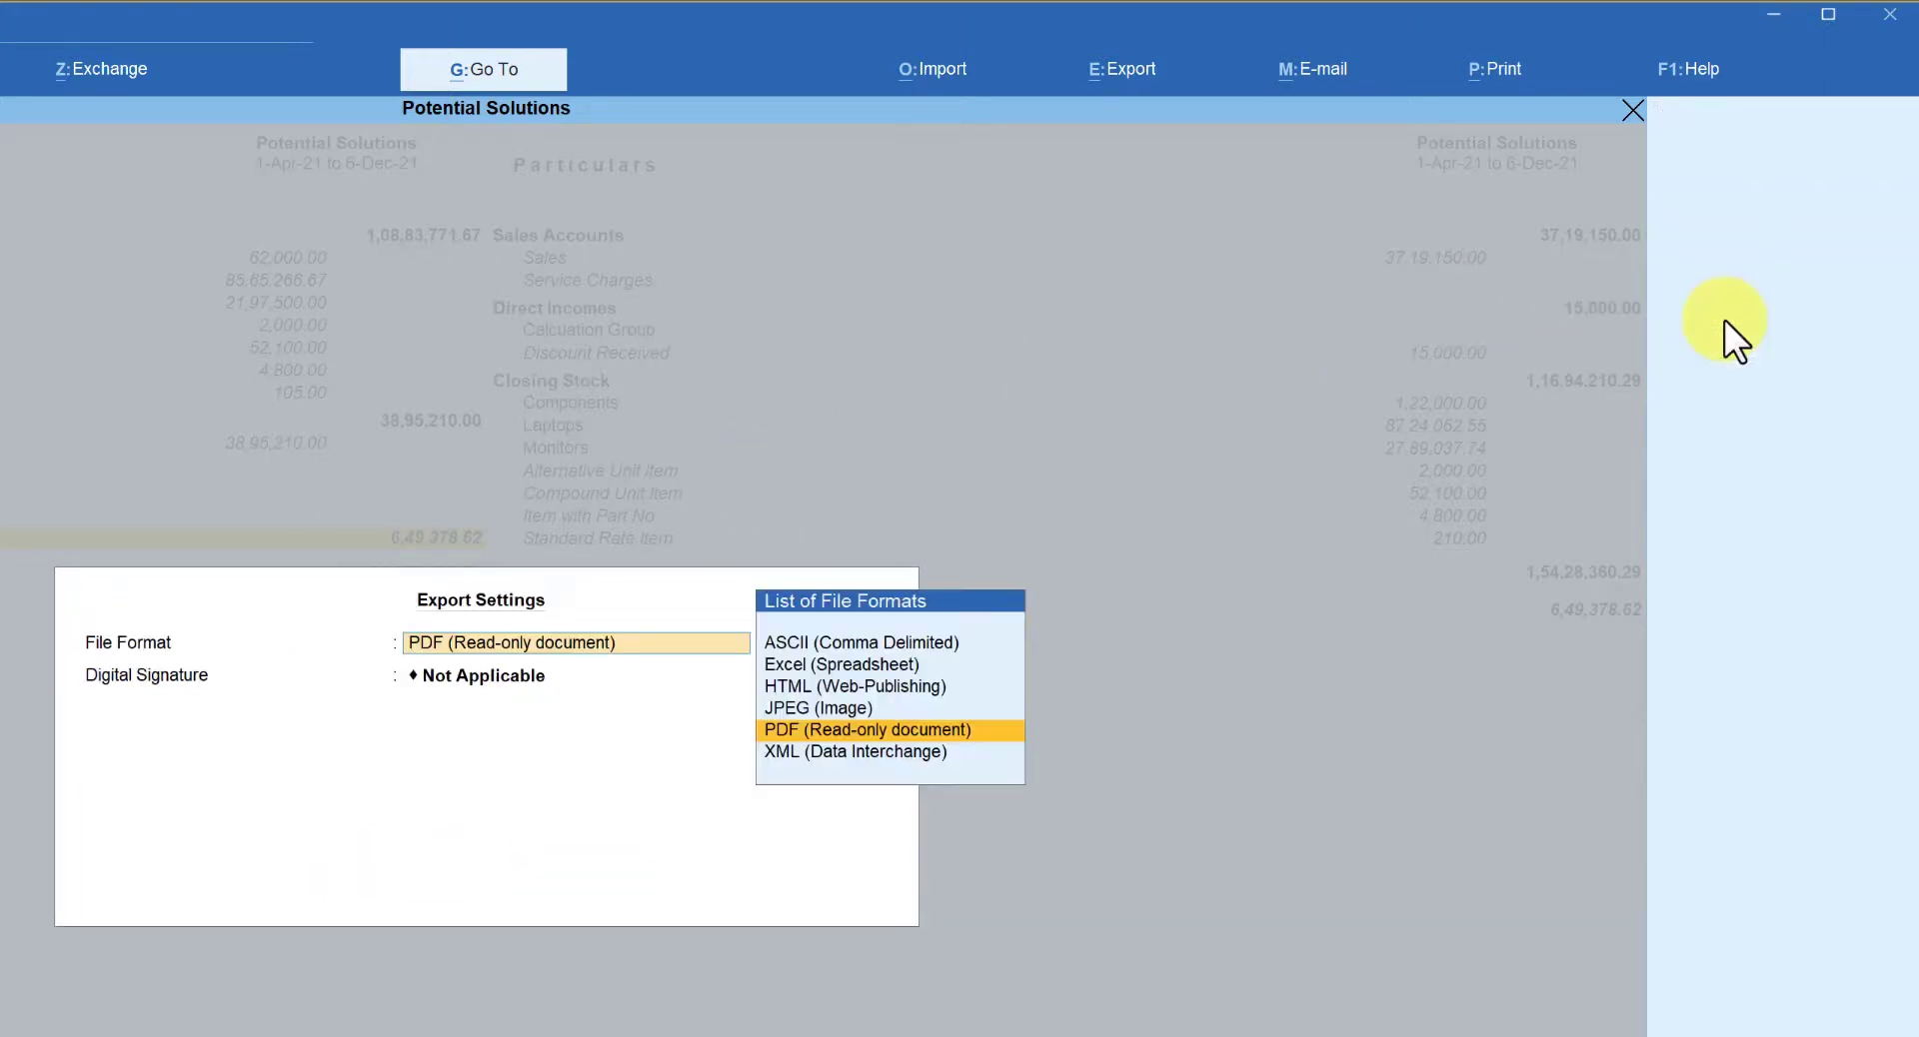
pyautogui.press('Up')
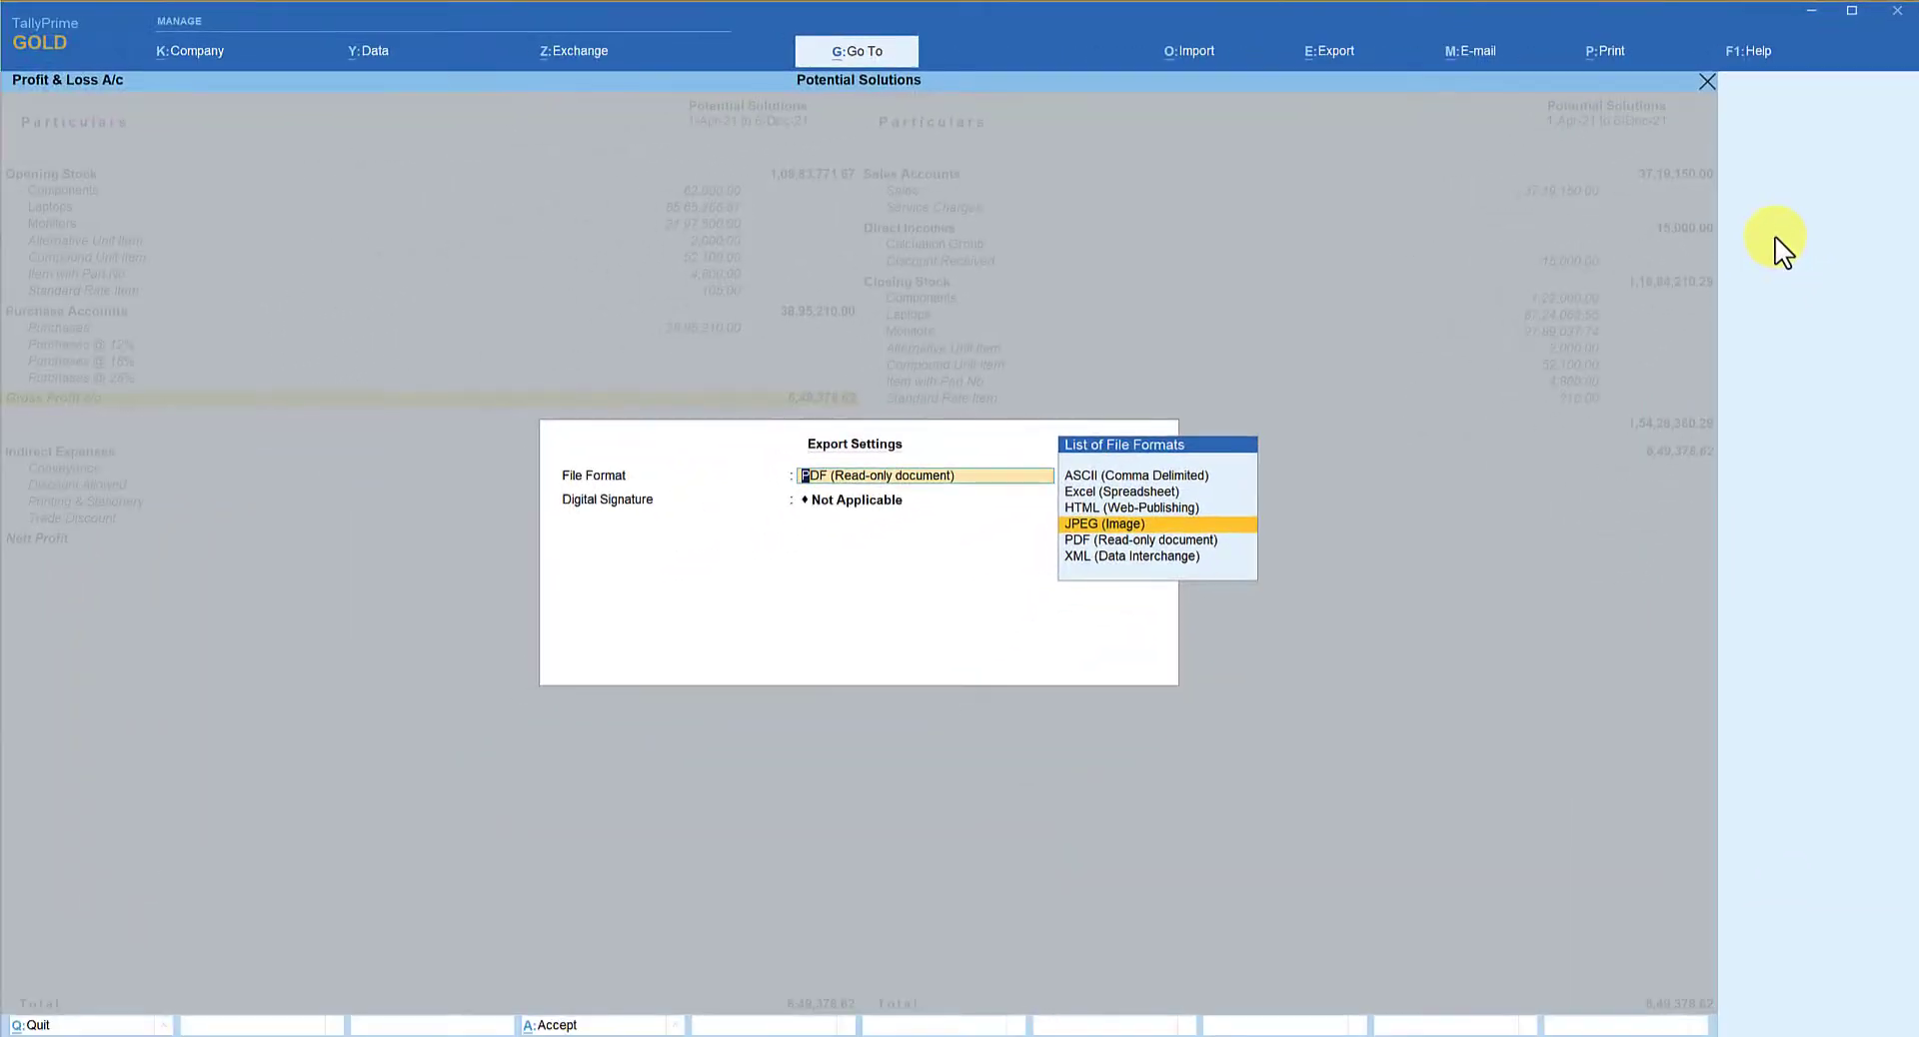
pyautogui.press('Return')
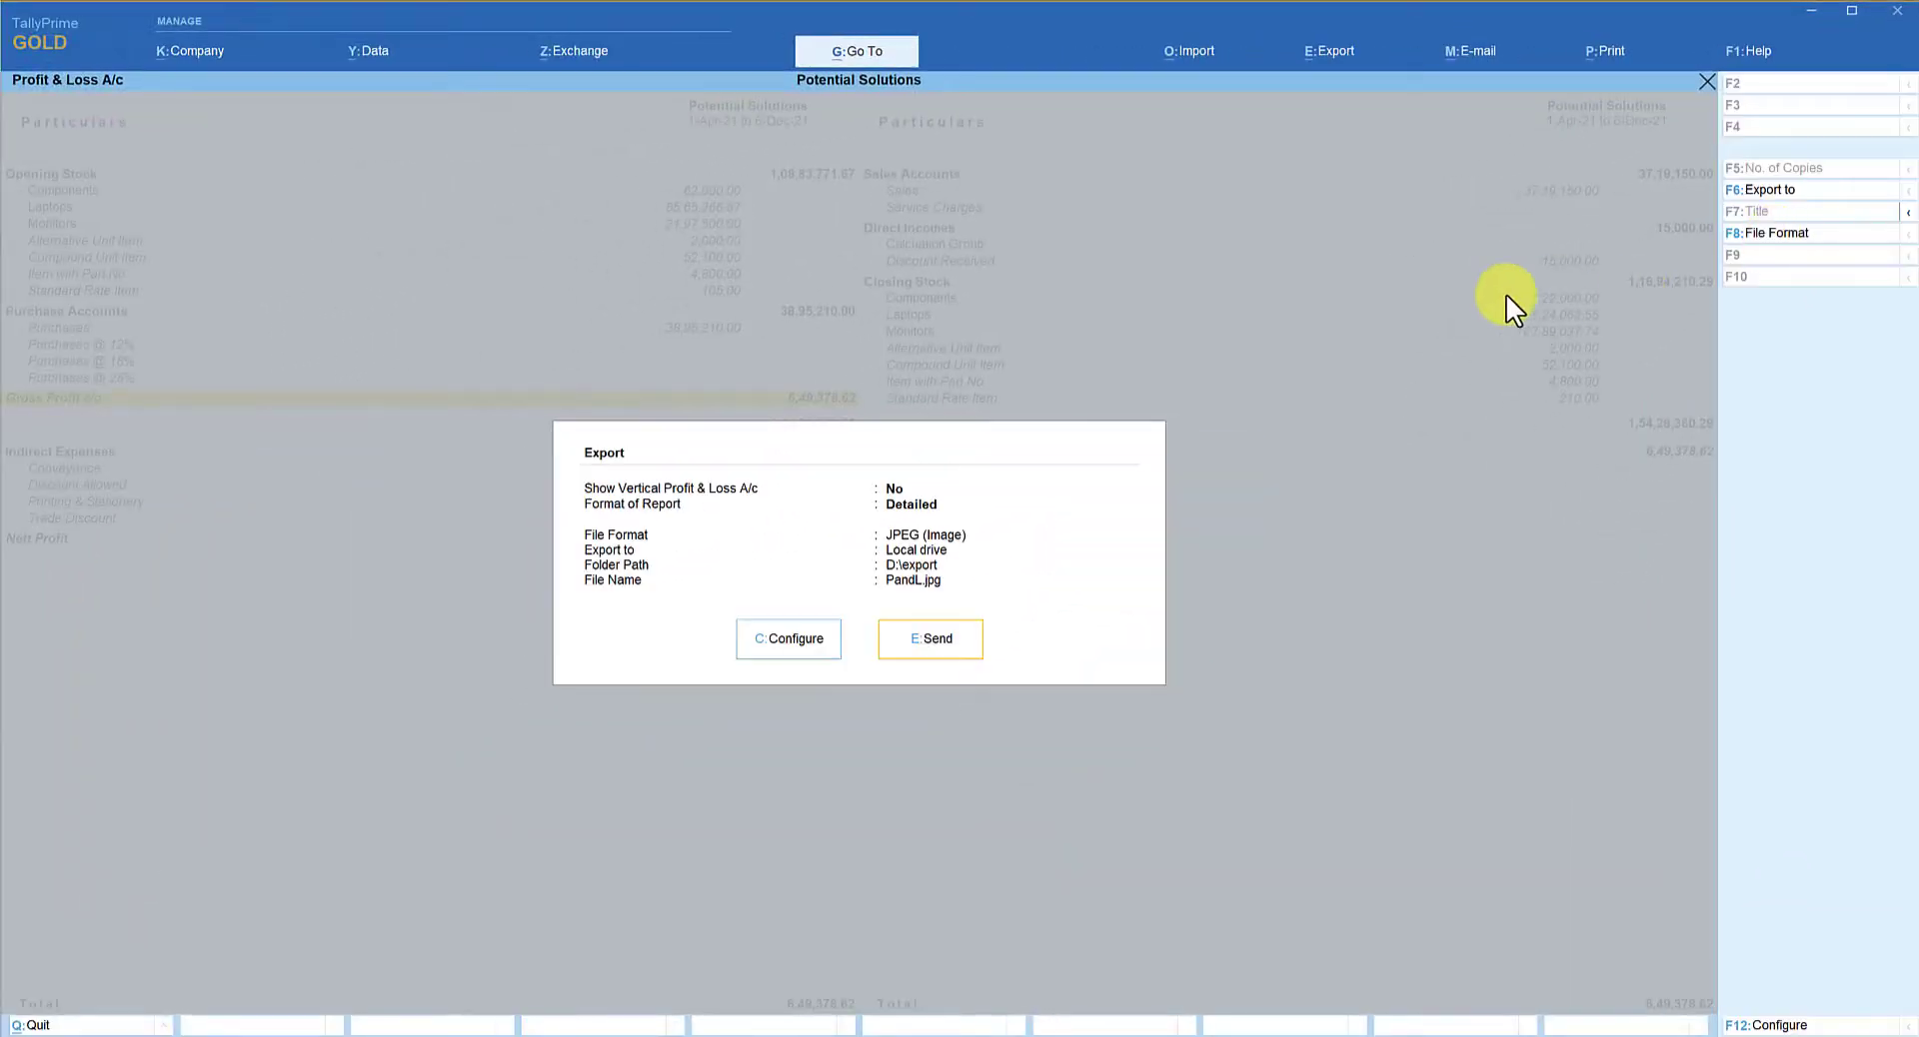
pyautogui.click(934, 641)
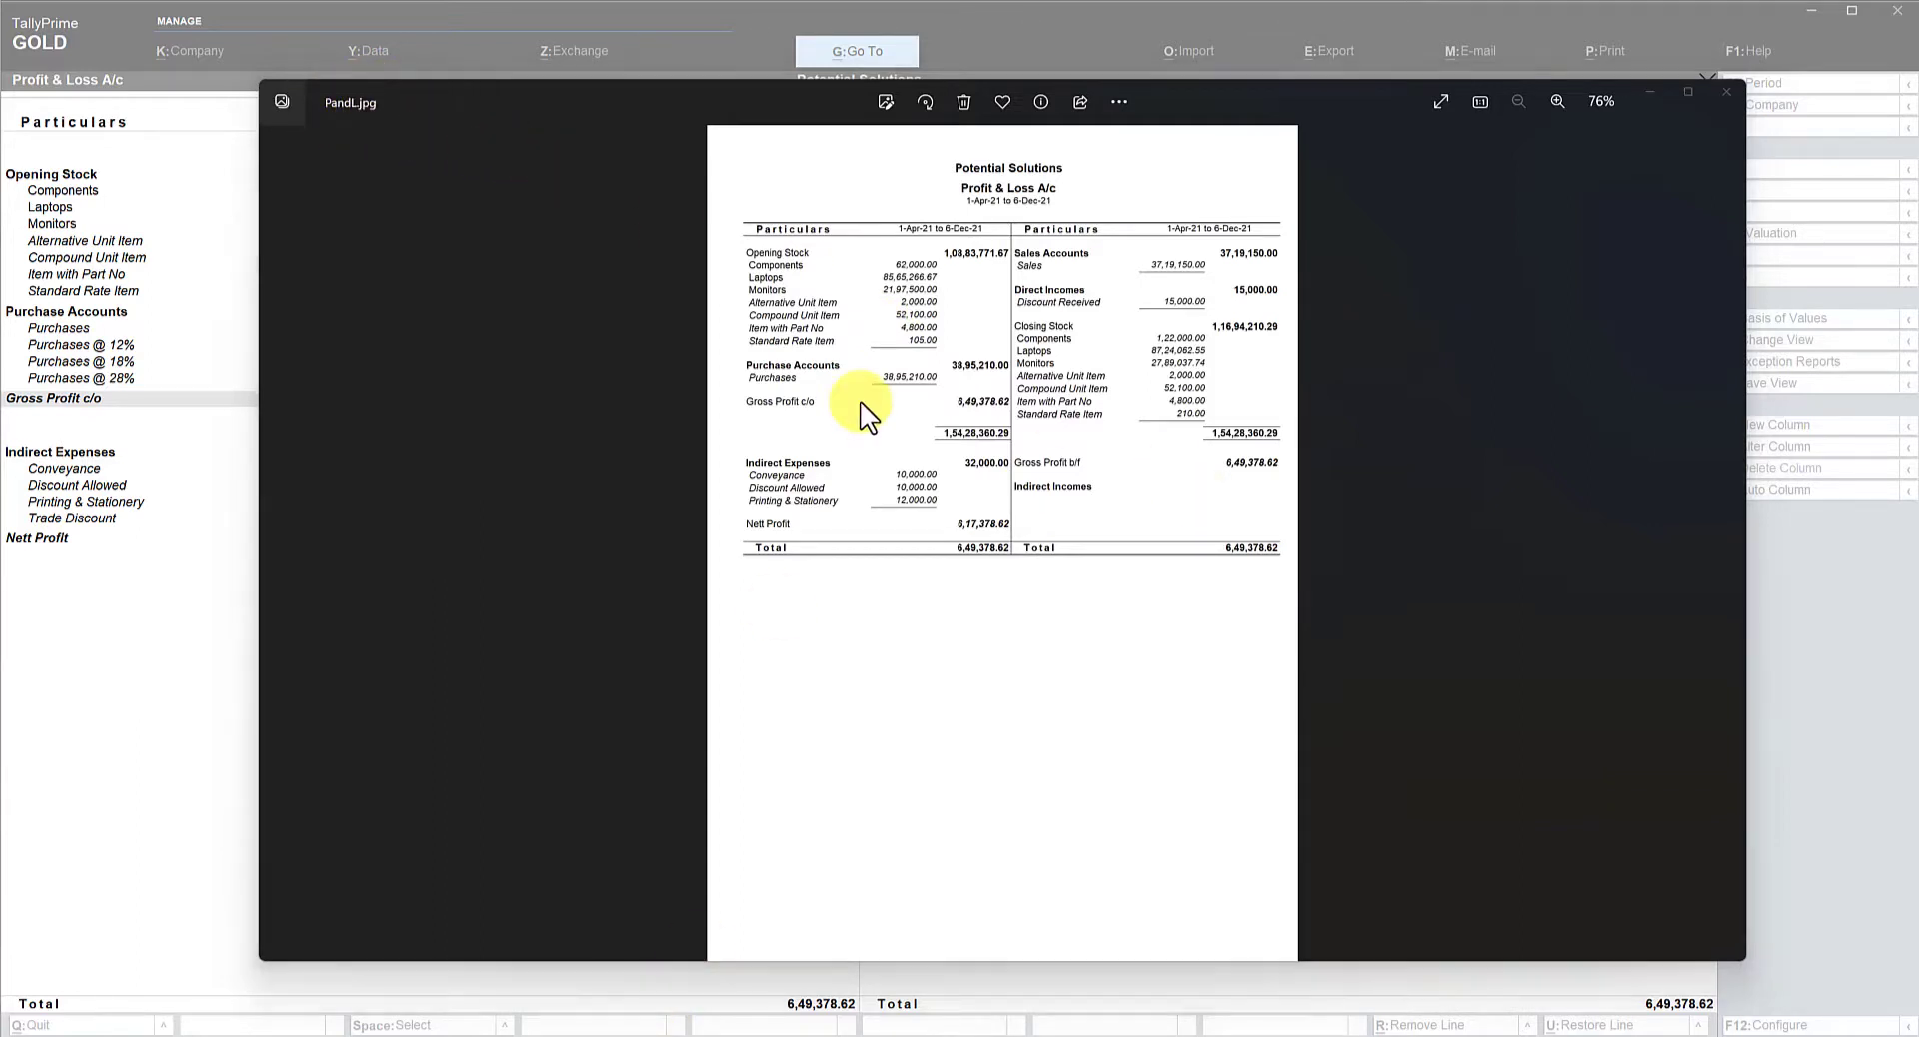
pyautogui.hotkey('alt', 'Tab')
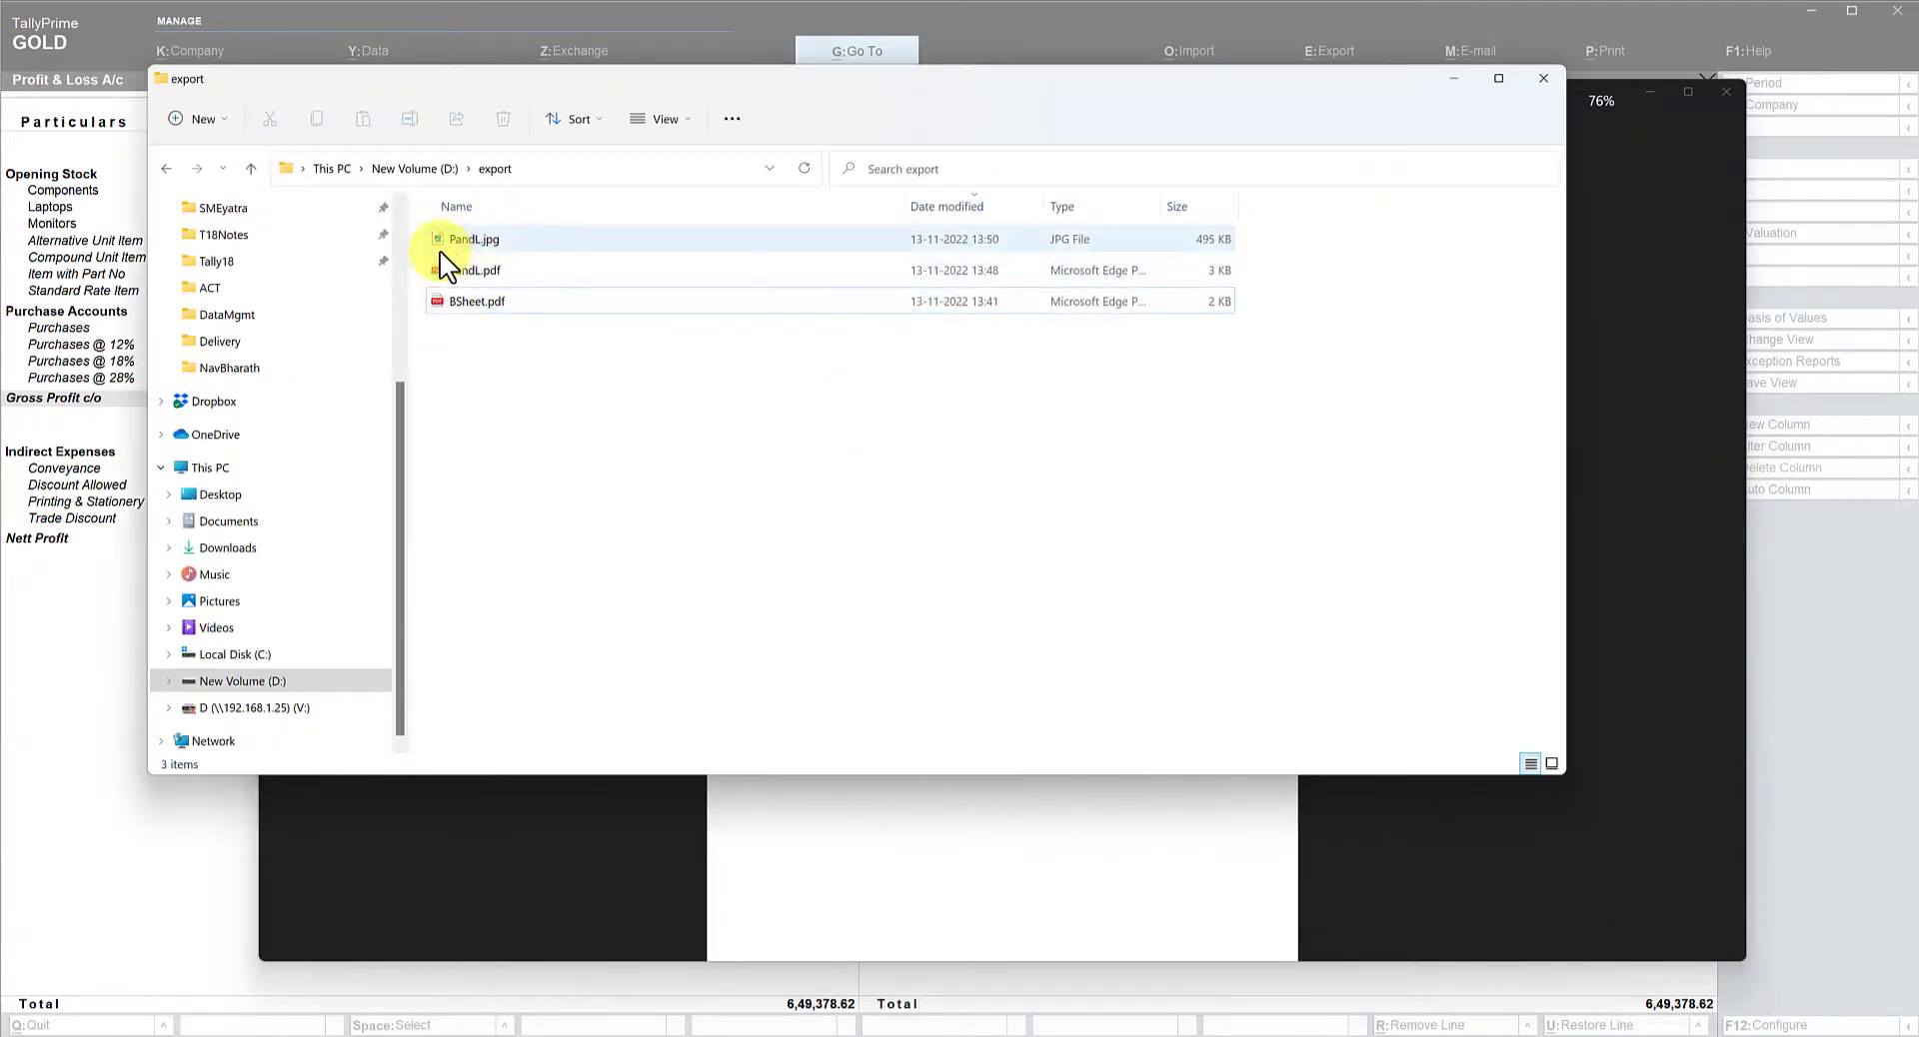